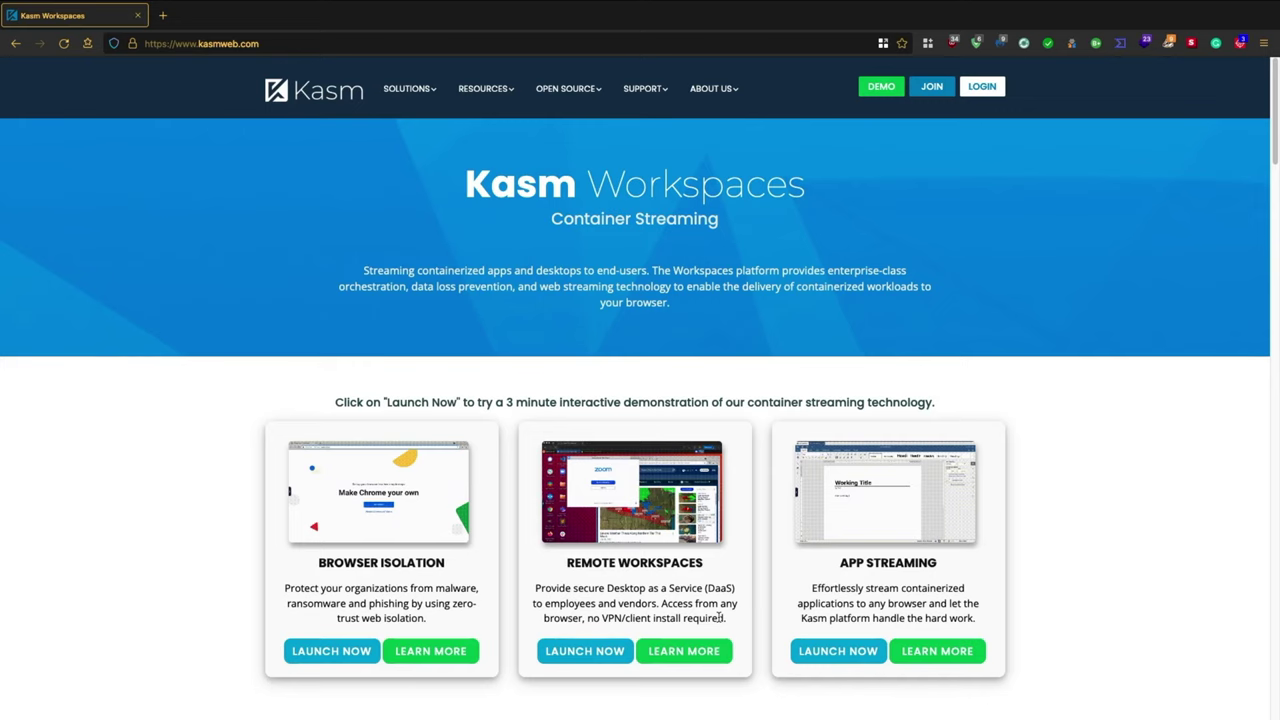
- Scroll through the System Requirements page's supported operating systems and minimum resources
scroll(577, 576, "down", 1)
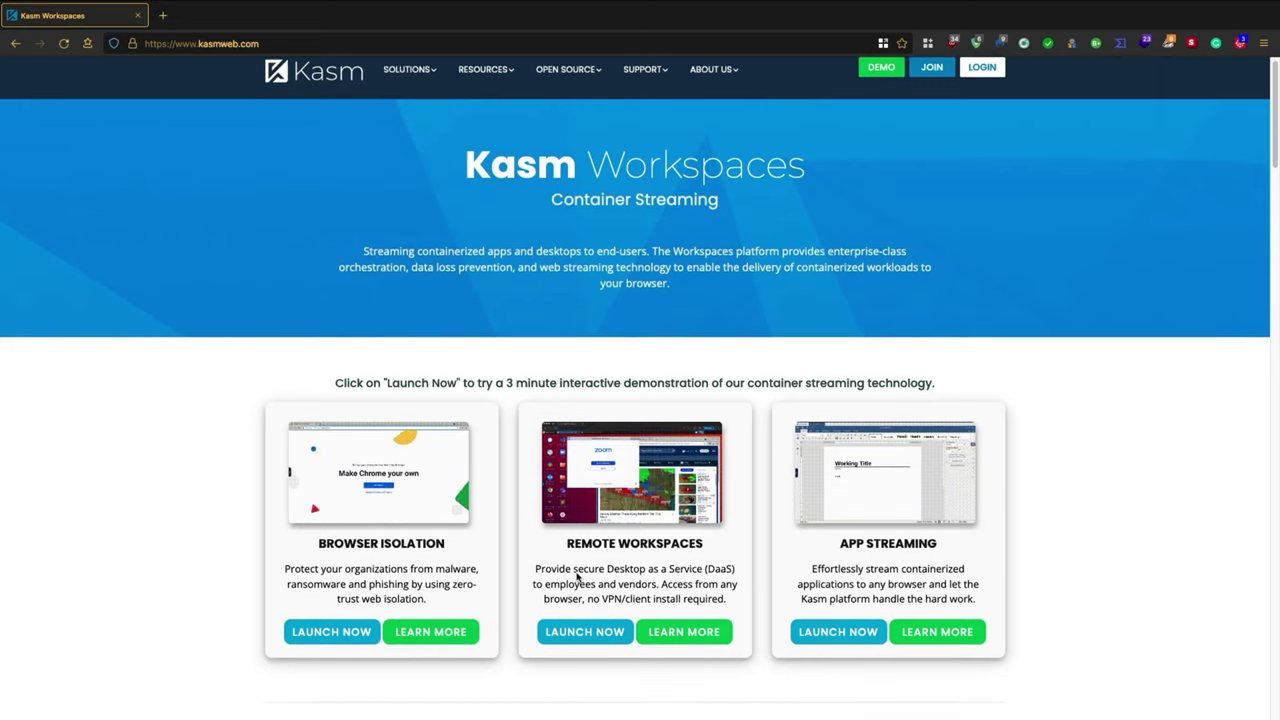
scroll(577, 576, "down", 3)
scroll(577, 576, "up", 3)
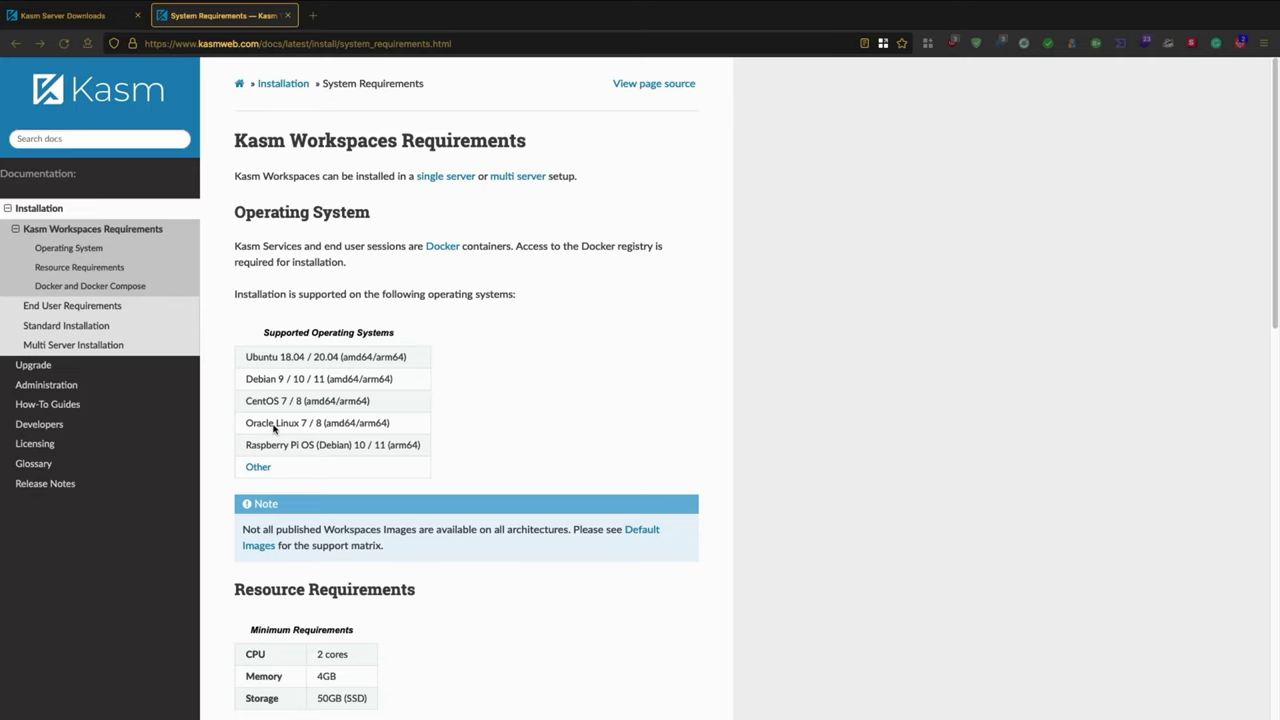
- Scroll further down the requirements page, then hide the browser to show the Ubuntu desktop
scroll(479, 461, "down", 1)
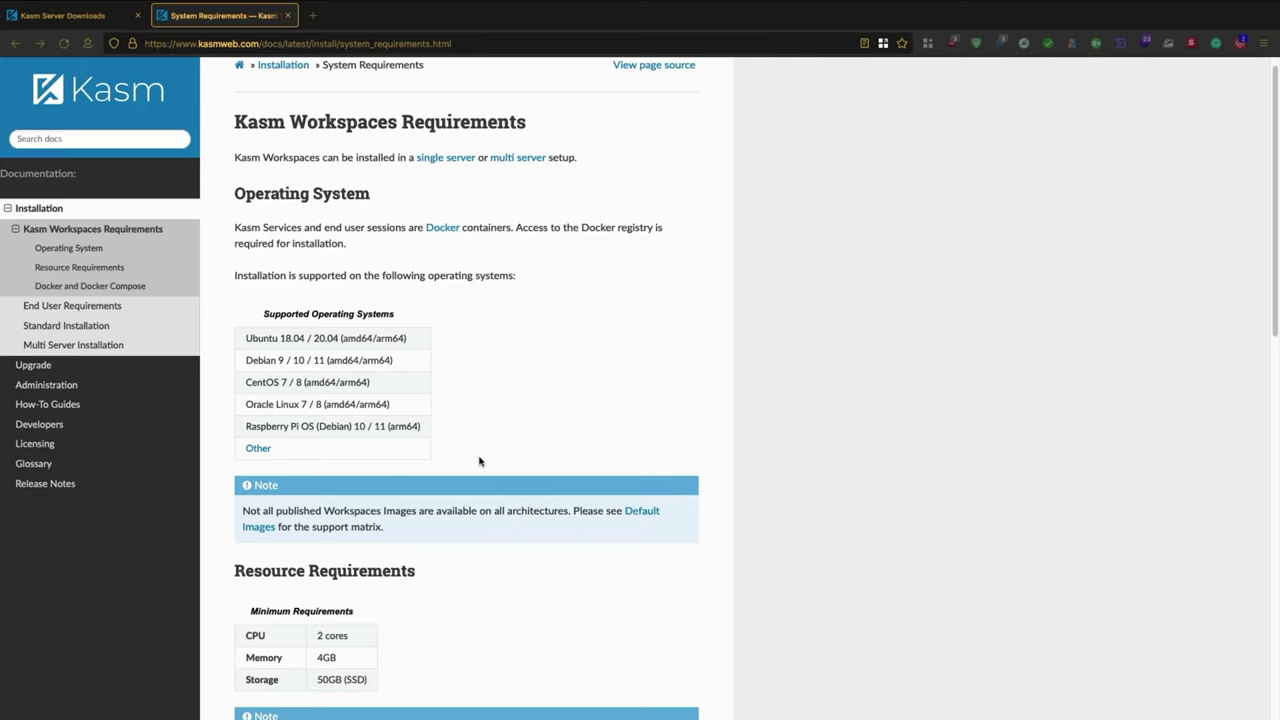
key("super+d")
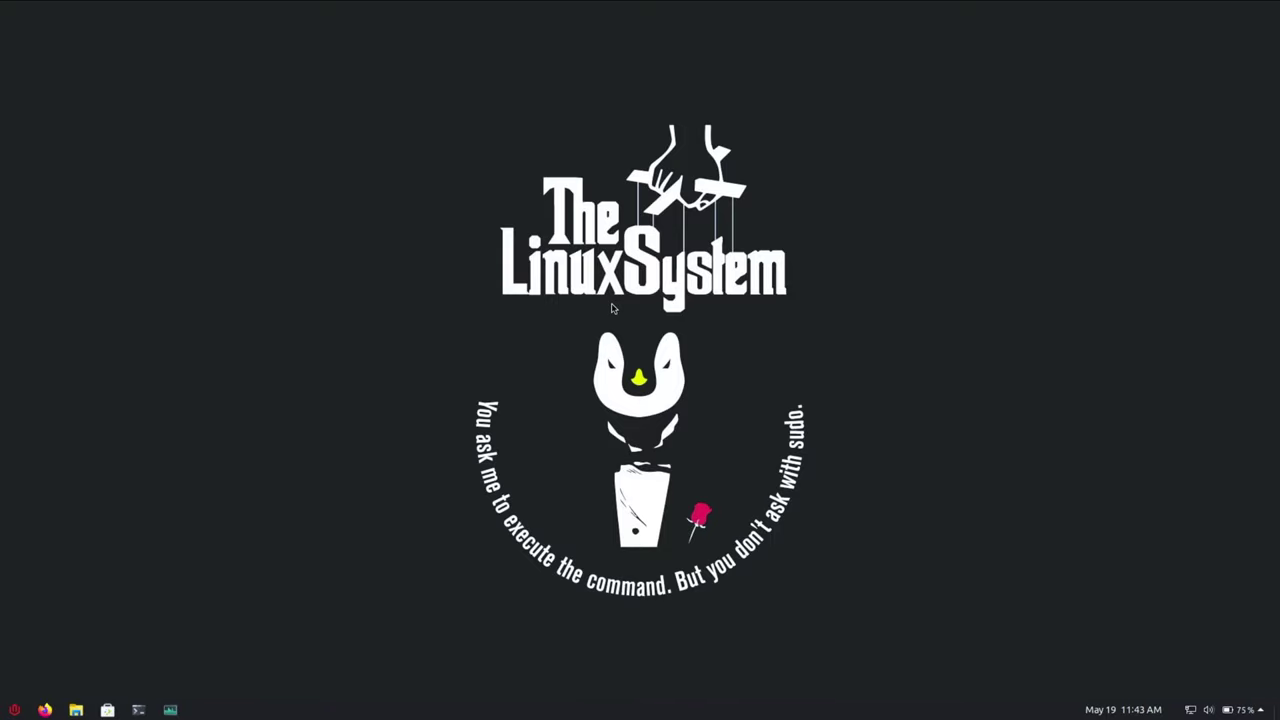
- Open System Monitor from the taskbar to check the machine's CPU, memory and disk
left_click(170, 710)
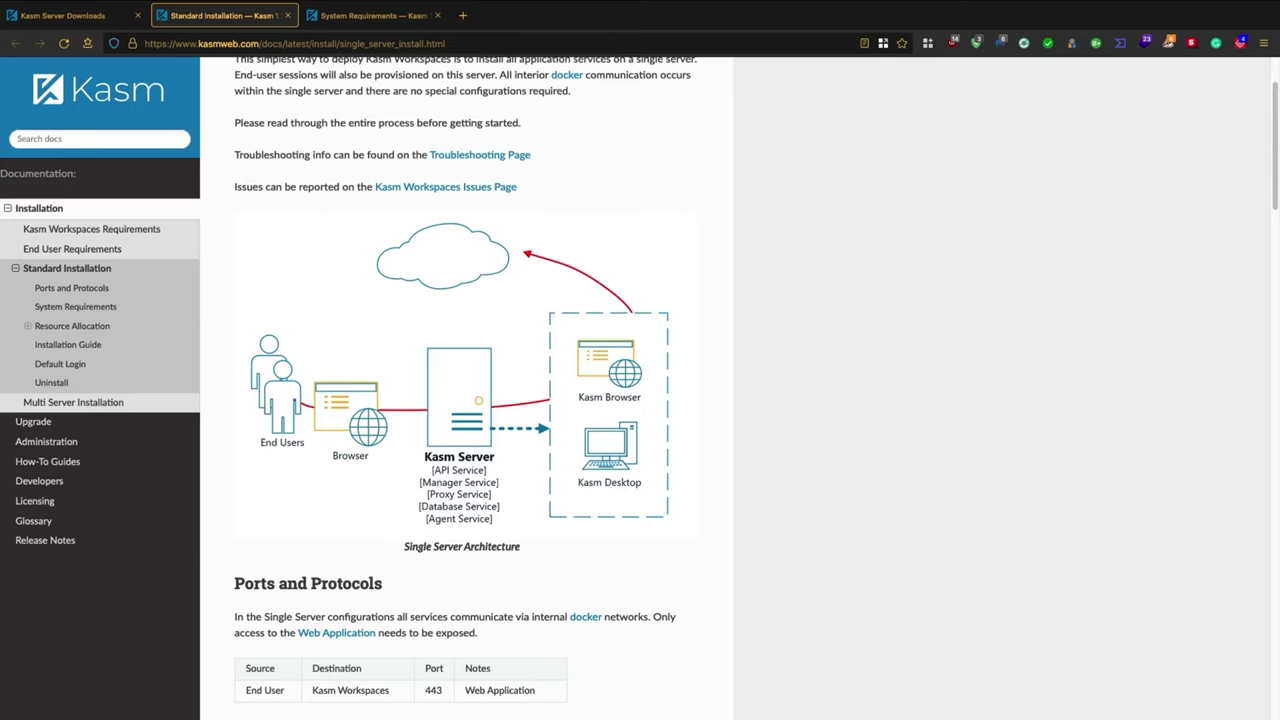
- Scroll the Standard Installation page down to the 'Creating A Swap Partition' section
scroll(568, 500, "down", 10)
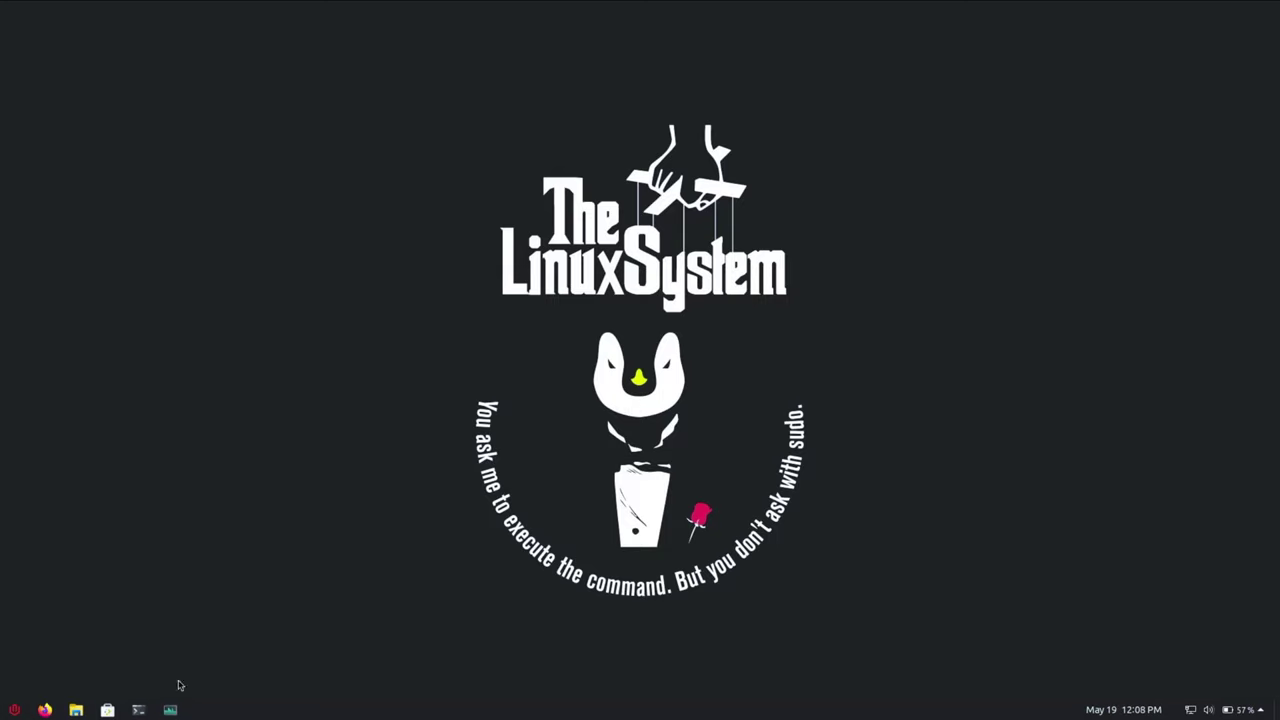
- In a new terminal, run sudo dd if=/dev/zero bs=1M count=1024 of=/mnt/1Gib.swap and authenticate
left_click(139, 710)
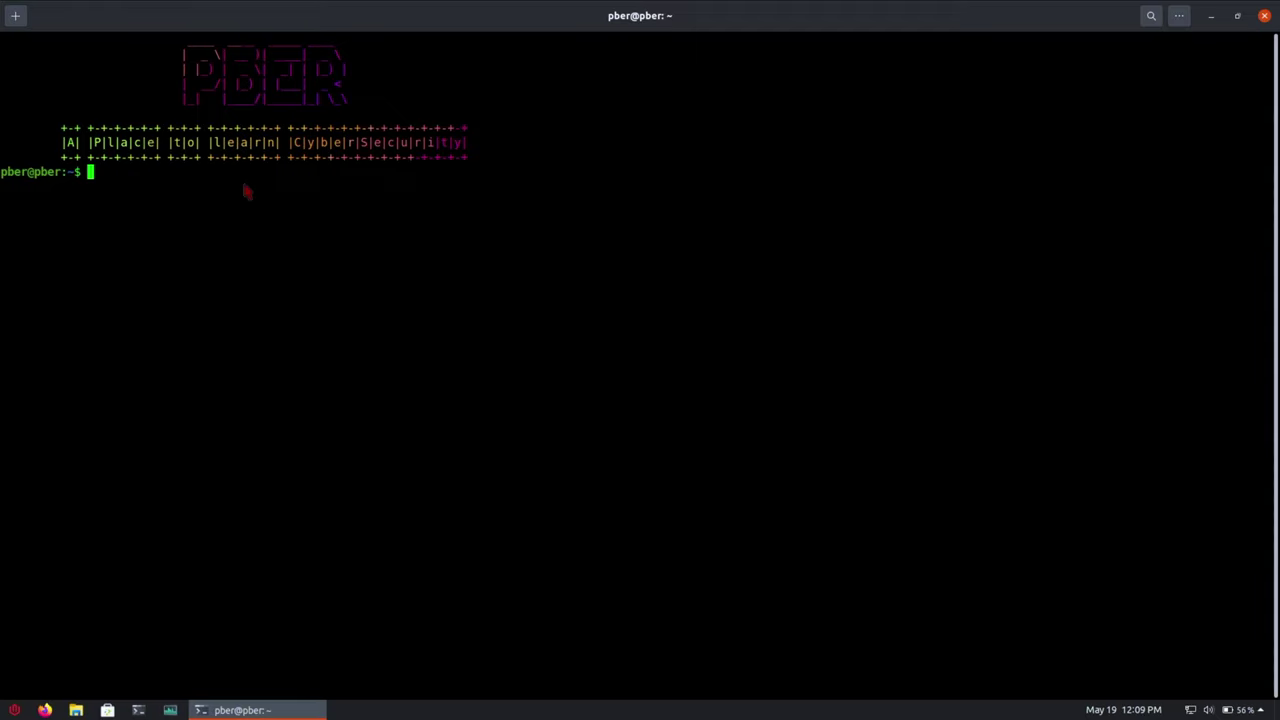
type("sudo dd if=/dev/zero bs")
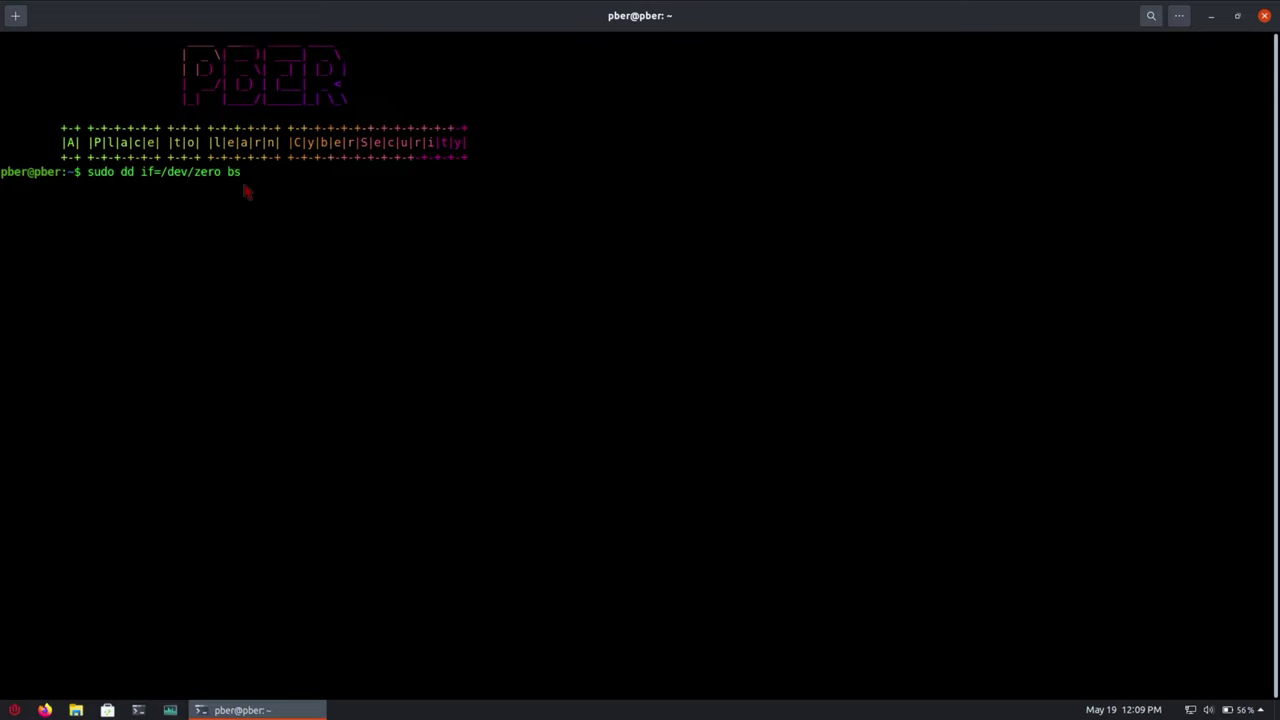
type("=1M count=1024 of=/mnt")
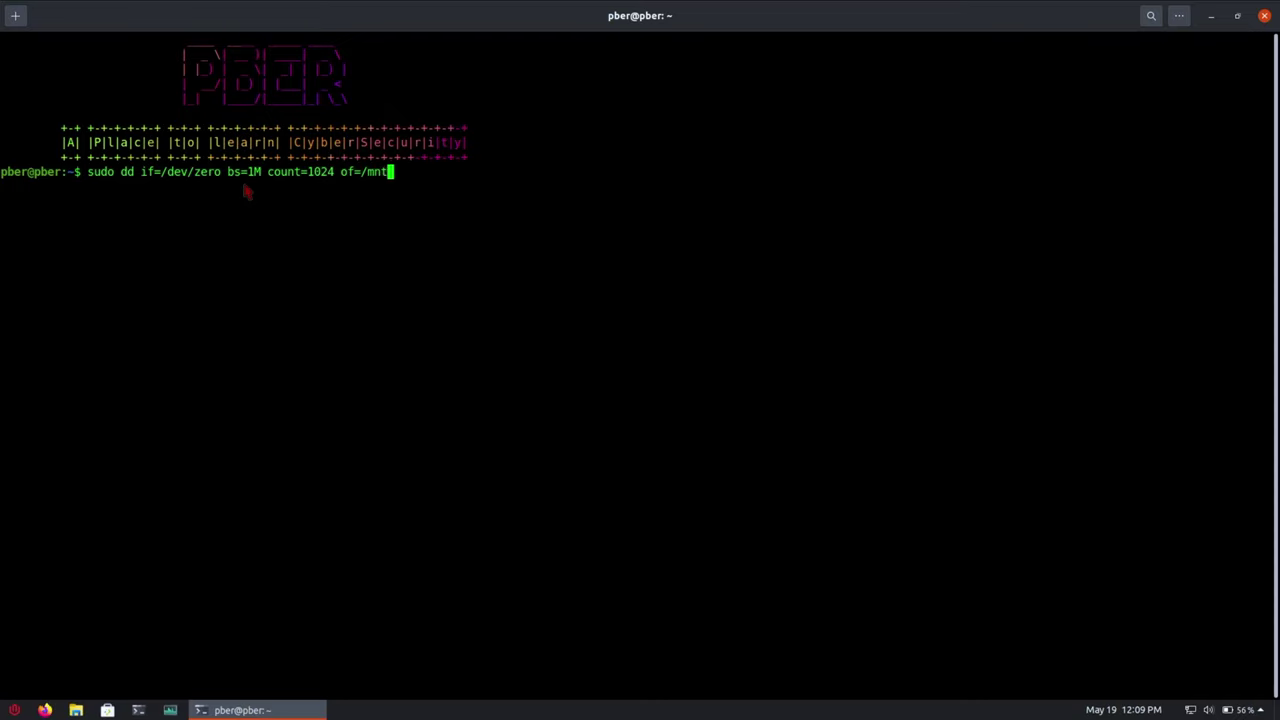
type("/1Gib.swap")
key("Return")
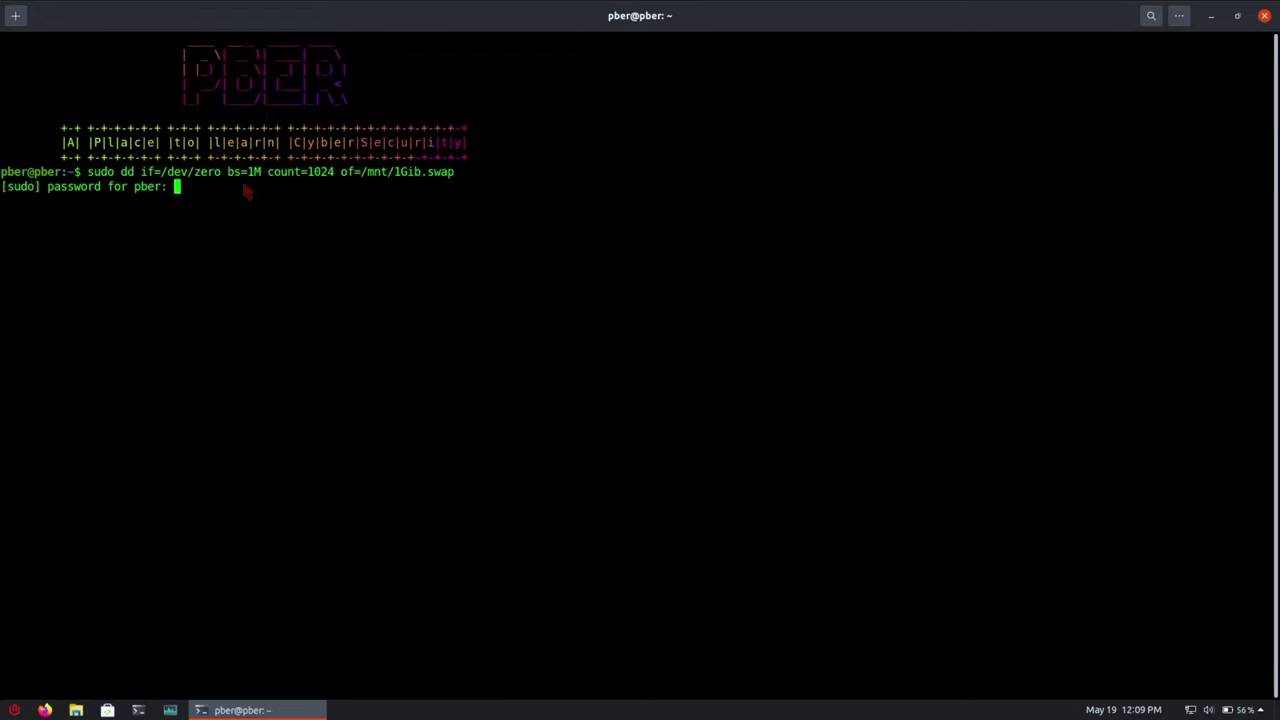
key("Return")
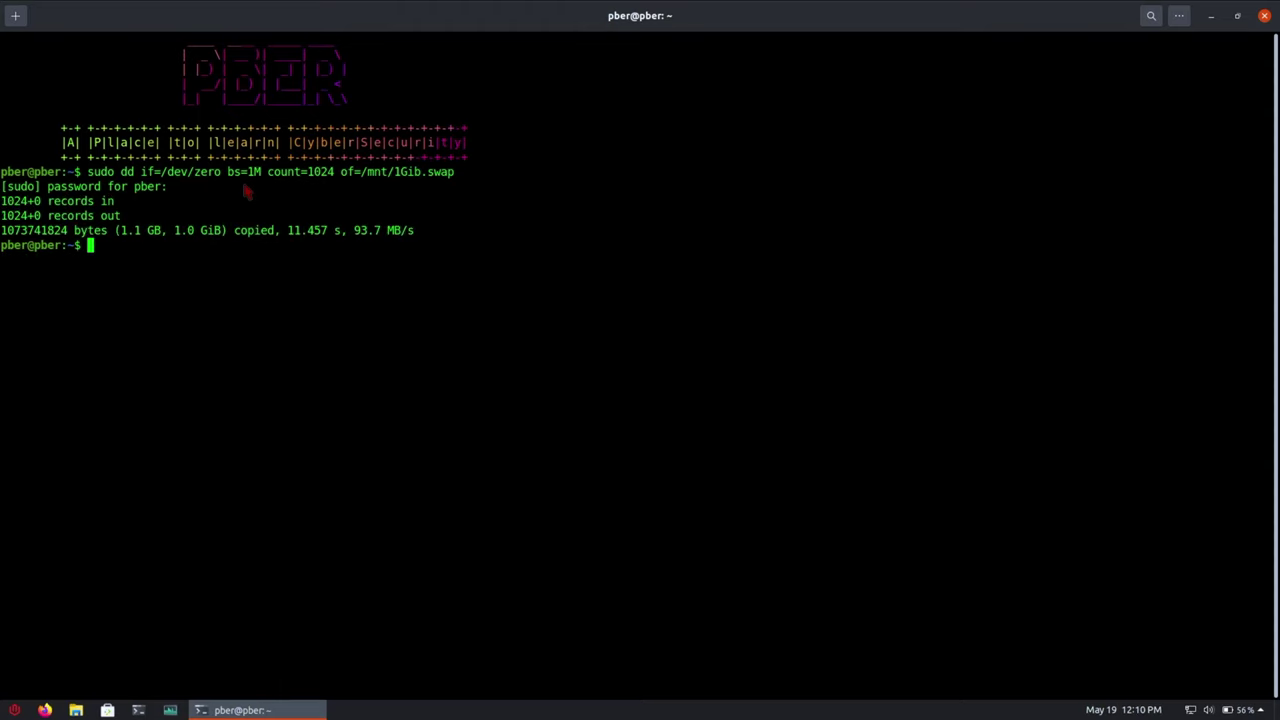
- Run sudo chmod 600, sudo mkswap and sudo swapon on /mnt/1Gib.swap
type("sudo chmod 600")
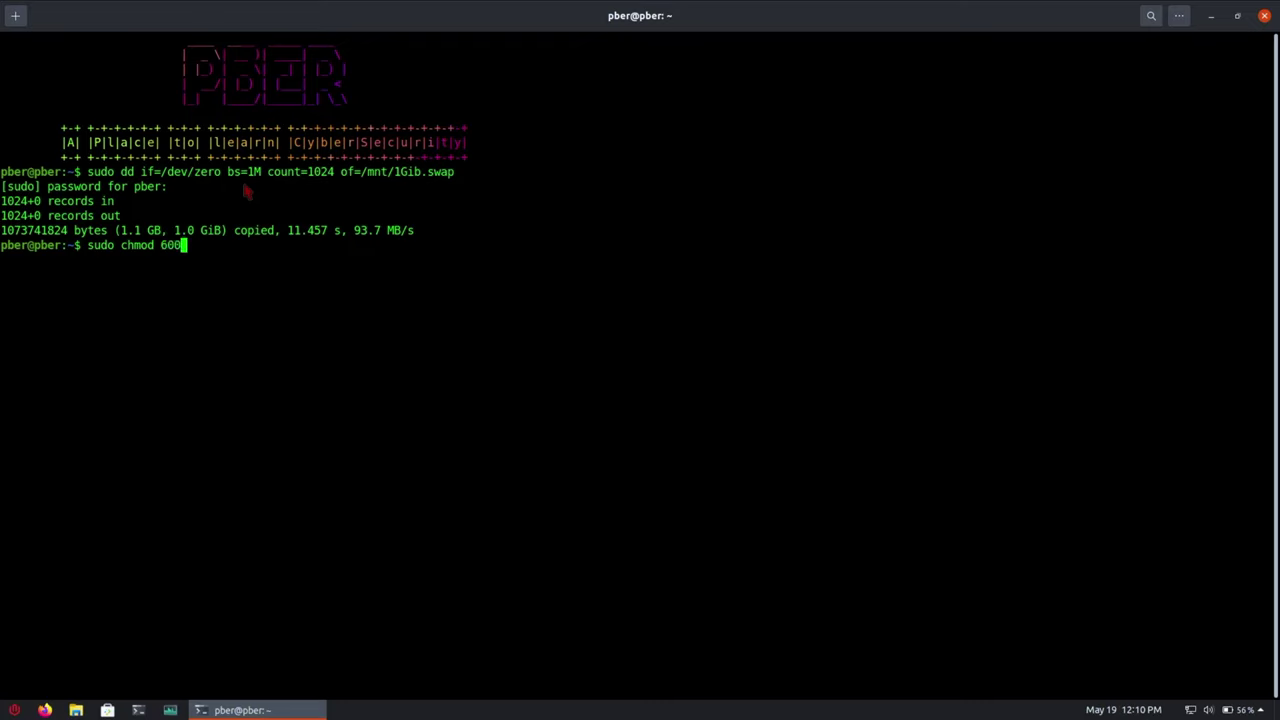
type(" /mnt/1Gib.swap")
key("Return")
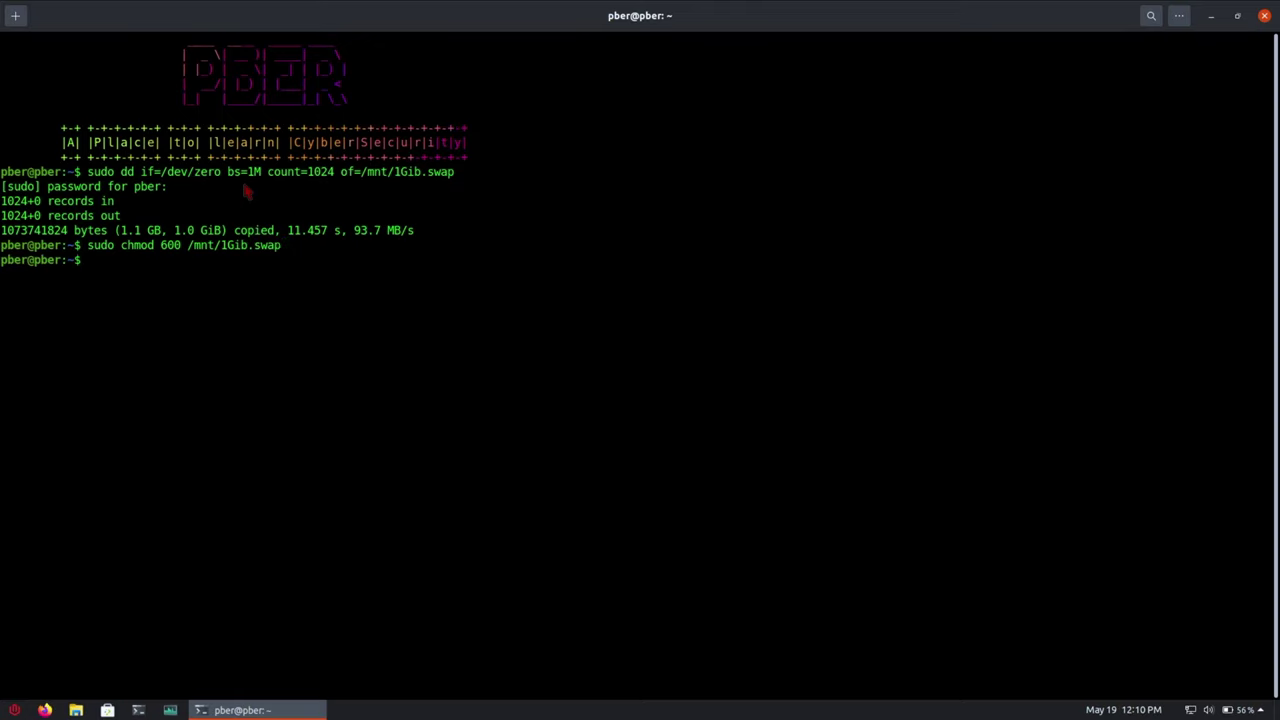
type("sudo mkswap /mnt/1Gi")
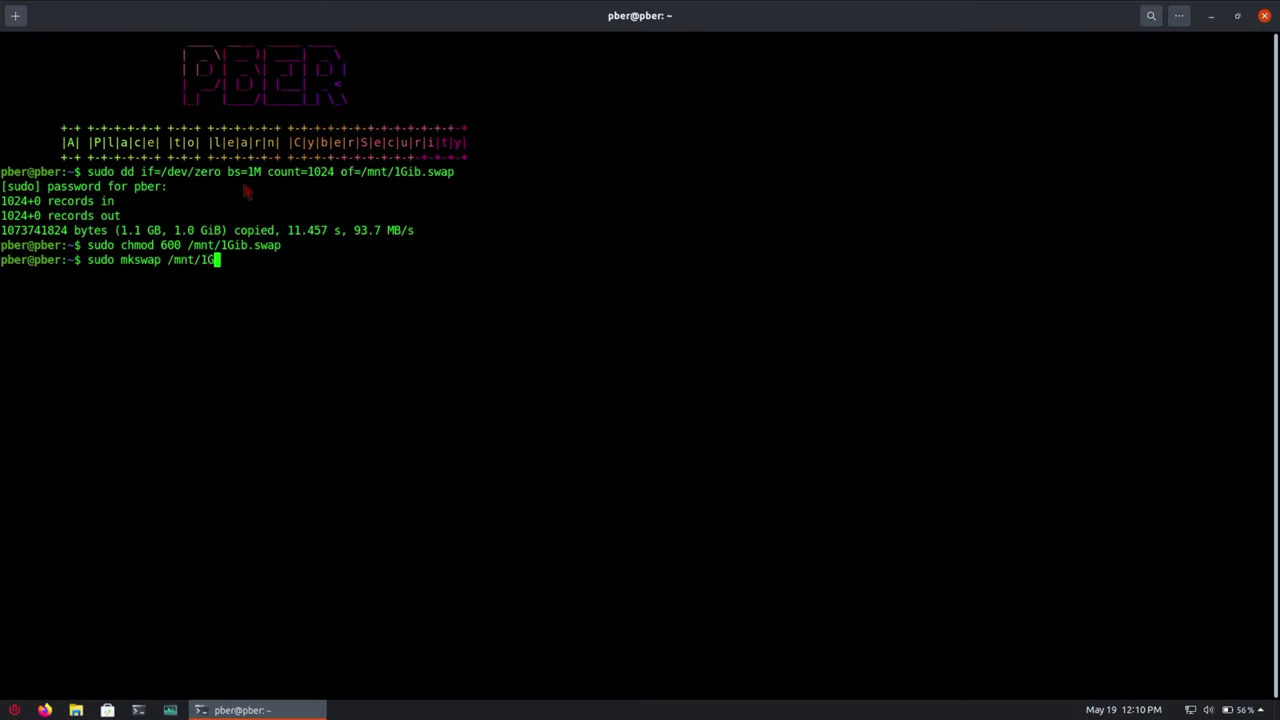
key("Up")
key("Left")
key("Left")
key("Left")
key("Left")
key("Left")
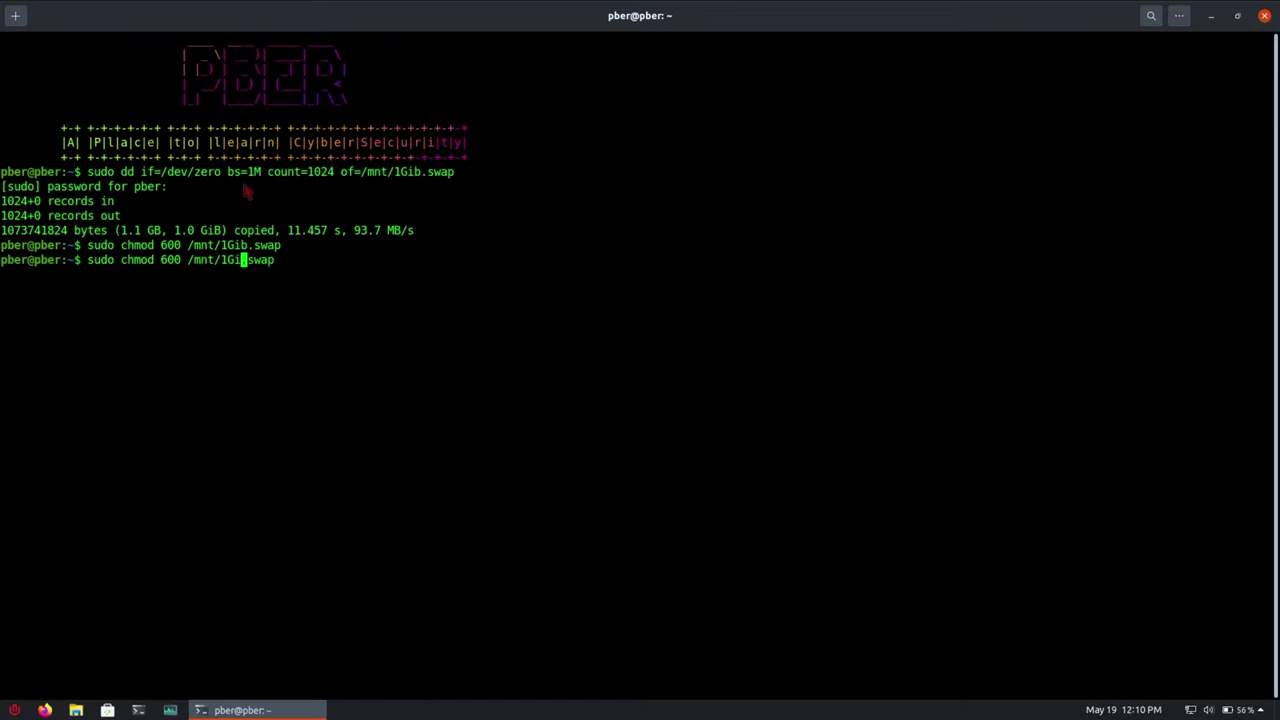
key("Down")
key("Tab")
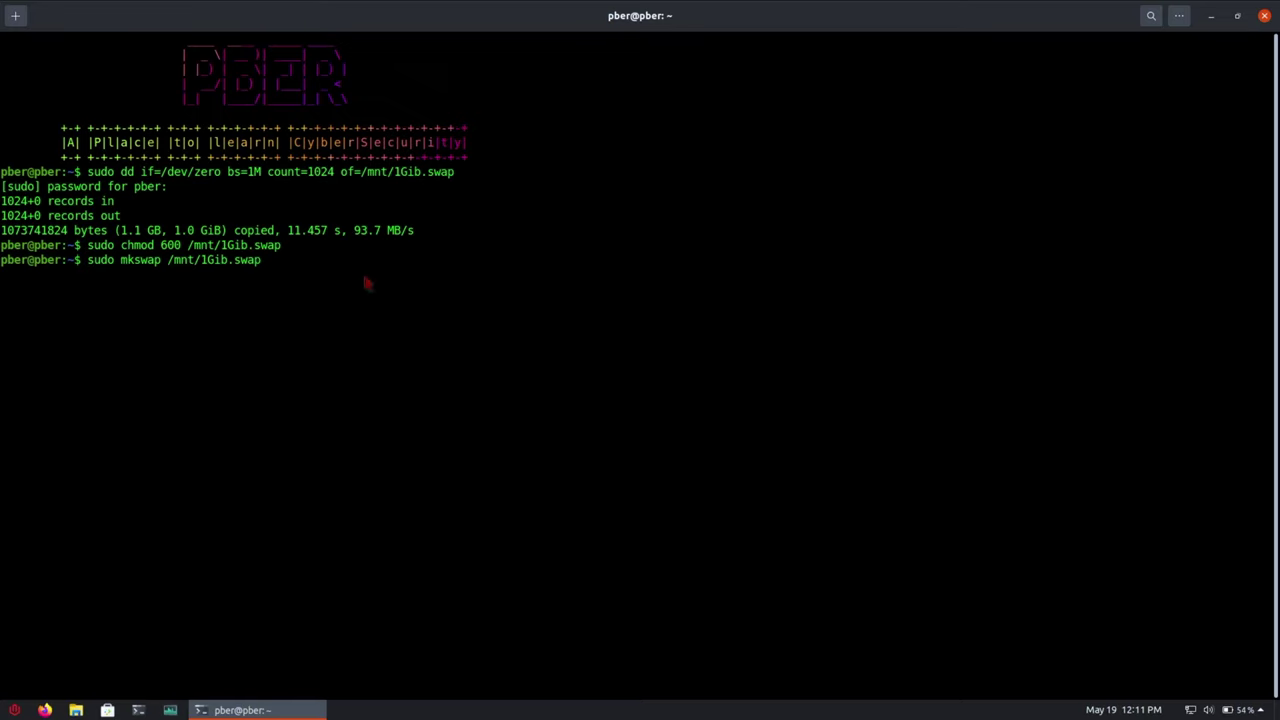
key("Return")
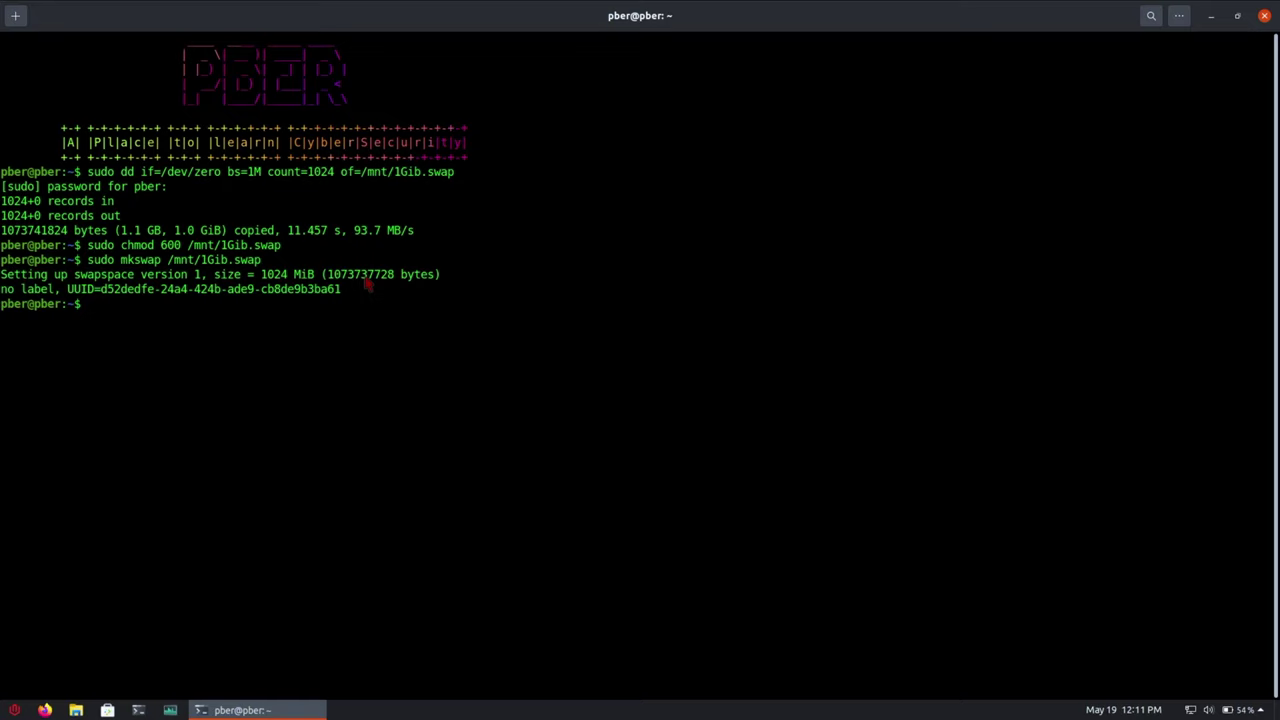
type("sudo swapon /mnt/")
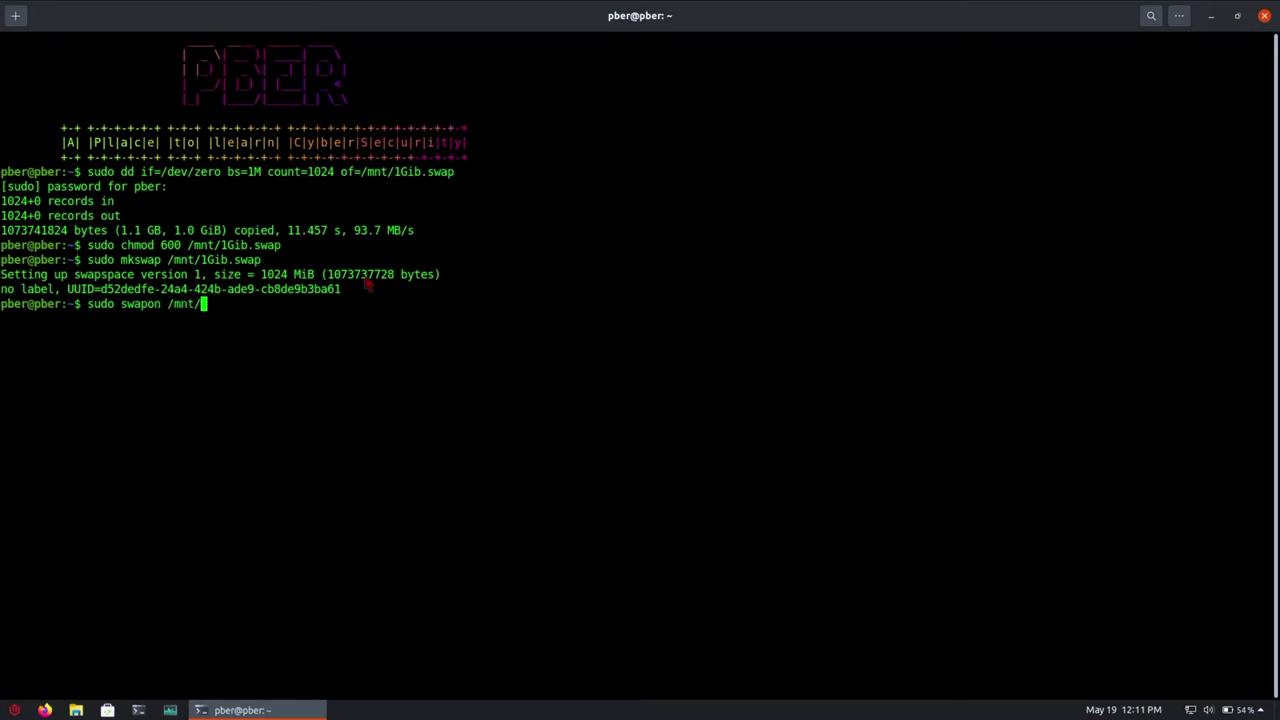
type("1Gib.swap")
key("Return")
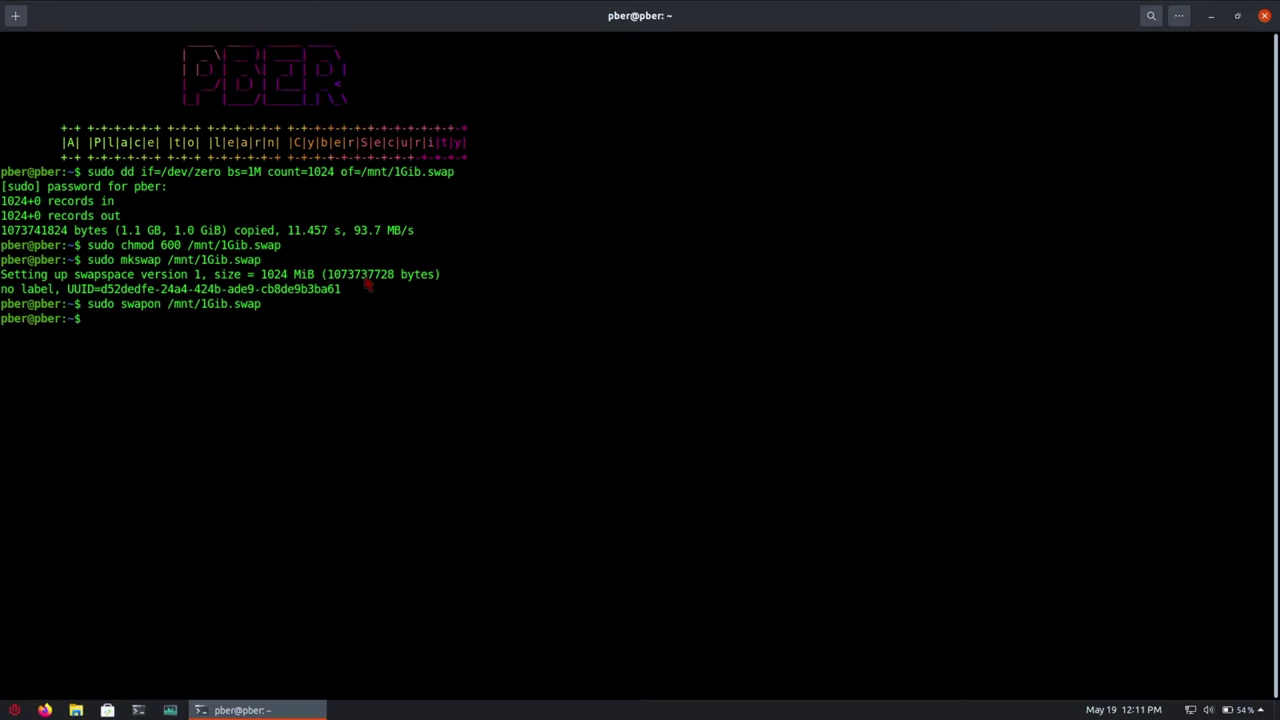
- Run sudo cat /proc/swaps to list the active swap areas
type("sudo cat /proc/swaop")
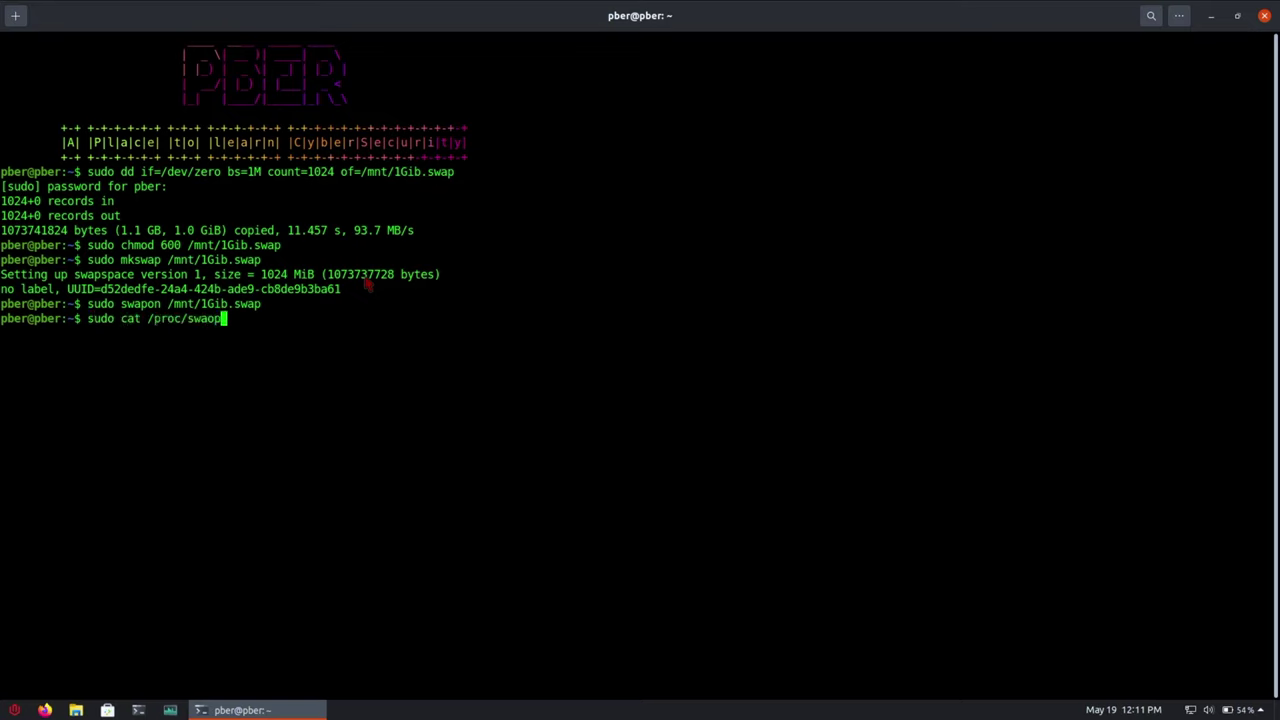
key("BackSpace")
key("BackSpace")
type("ps")
key("Return")
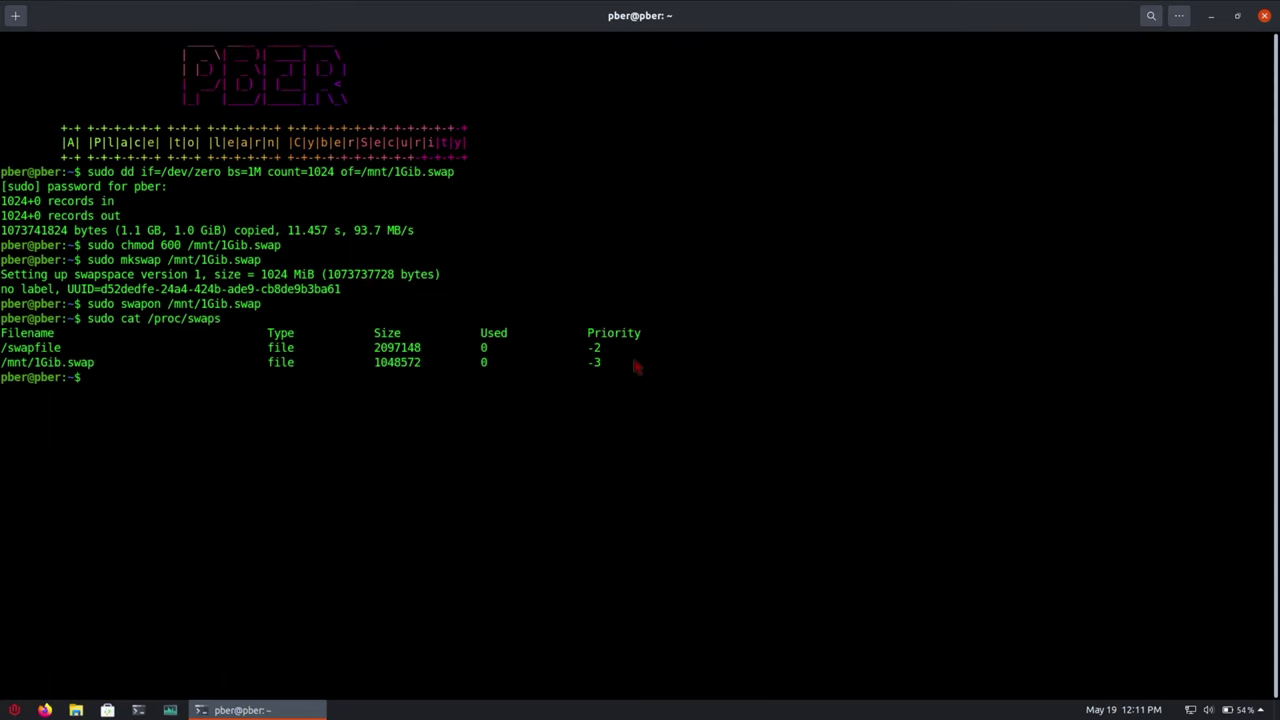
- Highlight the /mnt/1Gib.swap row in the swap table to confirm it is active
left_click_drag(2, 200, 214, 362)
left_click(210, 384)
left_click_drag(3, 366, 120, 385)
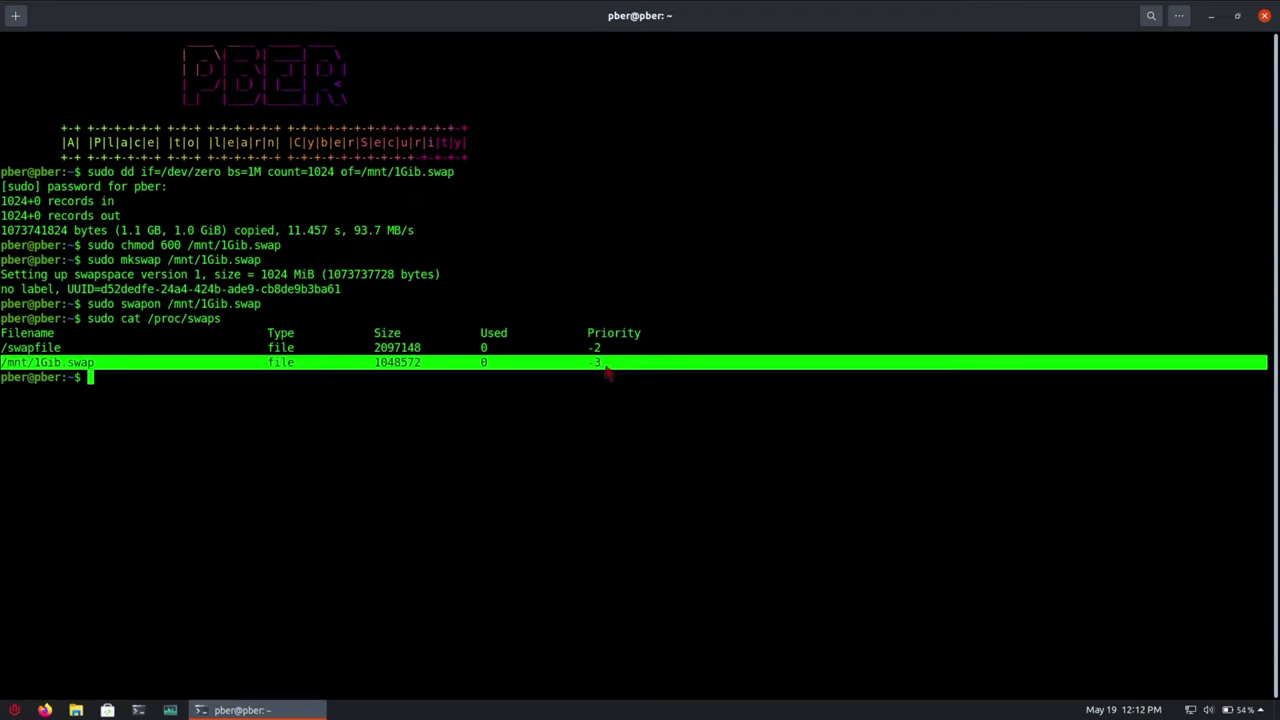
left_click(124, 388)
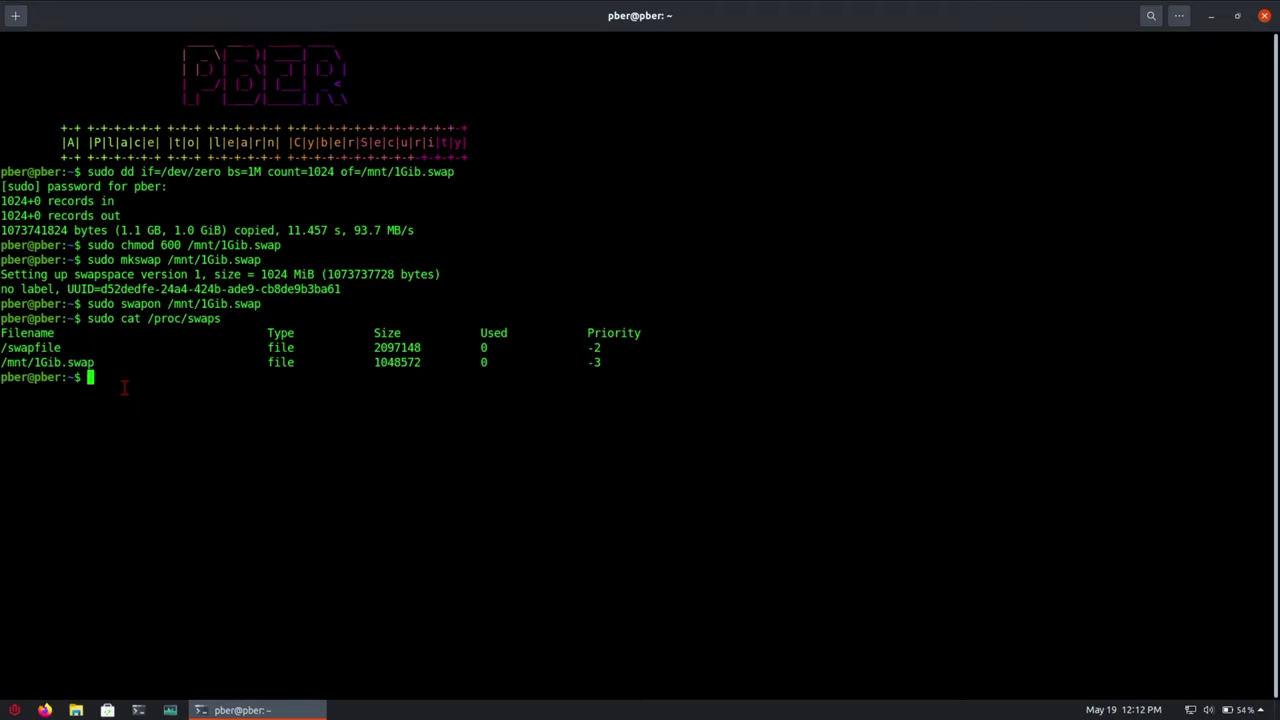
- Compose sudo echo '/mnt/1Gib.swap swap swap defaults 0 0' | sudo tee -a /etc/fstab, fixing typos
type("sudo echo '/mnt/1Gib.swap")
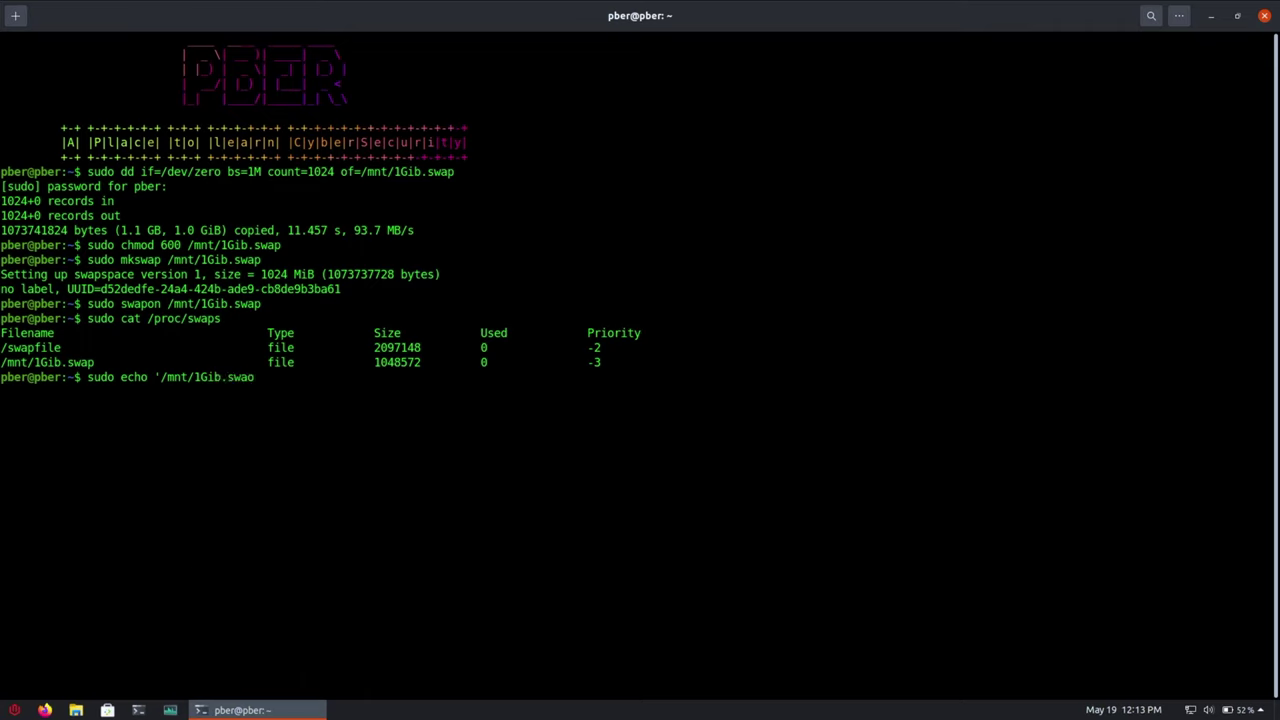
key("BackSpace")
type("p sw")
type("swap defualts 0")
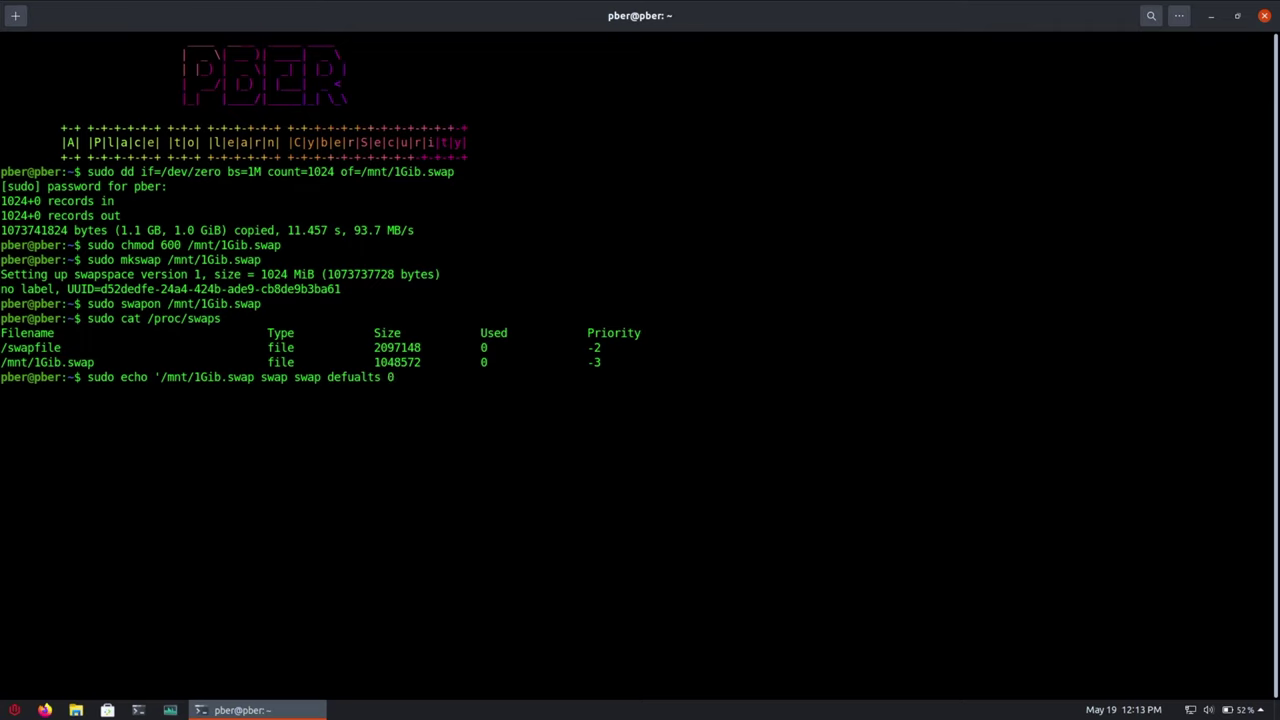
type(" 0' | sudo tee -a /etc/fstab")
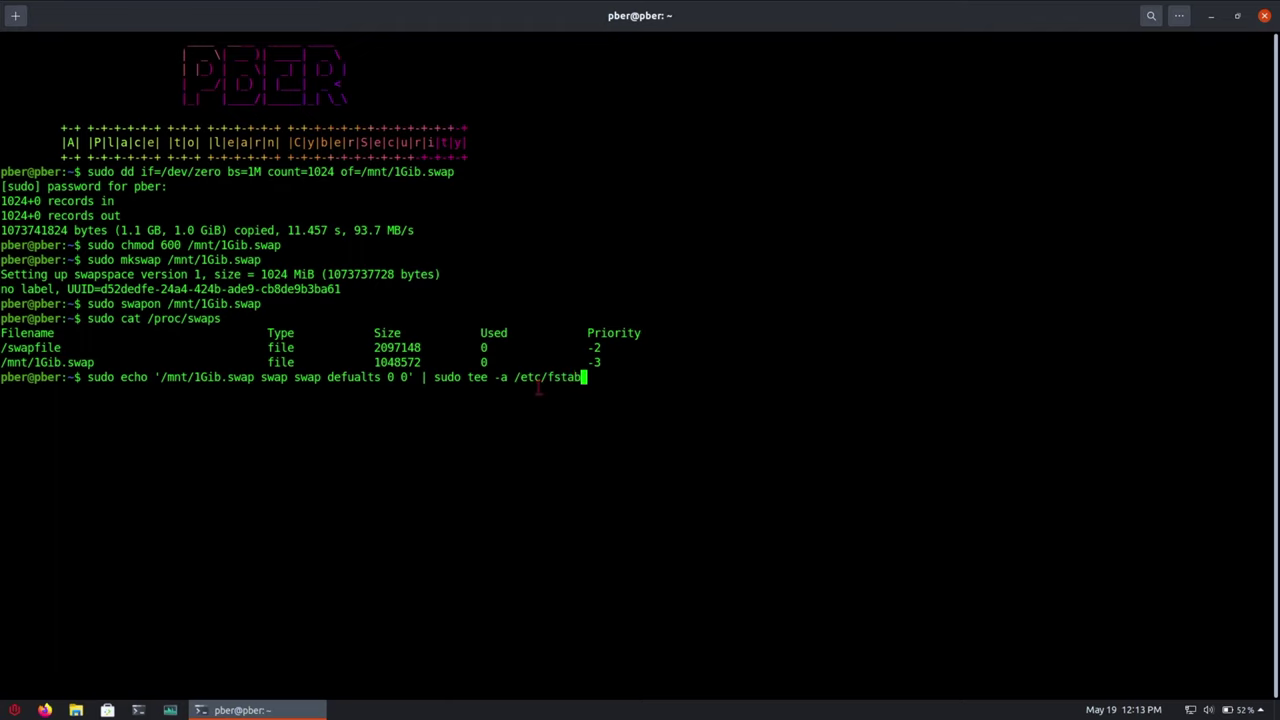
- Run the command to append the swap entry to /etc/fstab, then type cd /tmp
left_click_drag(594, 377, 88, 377)
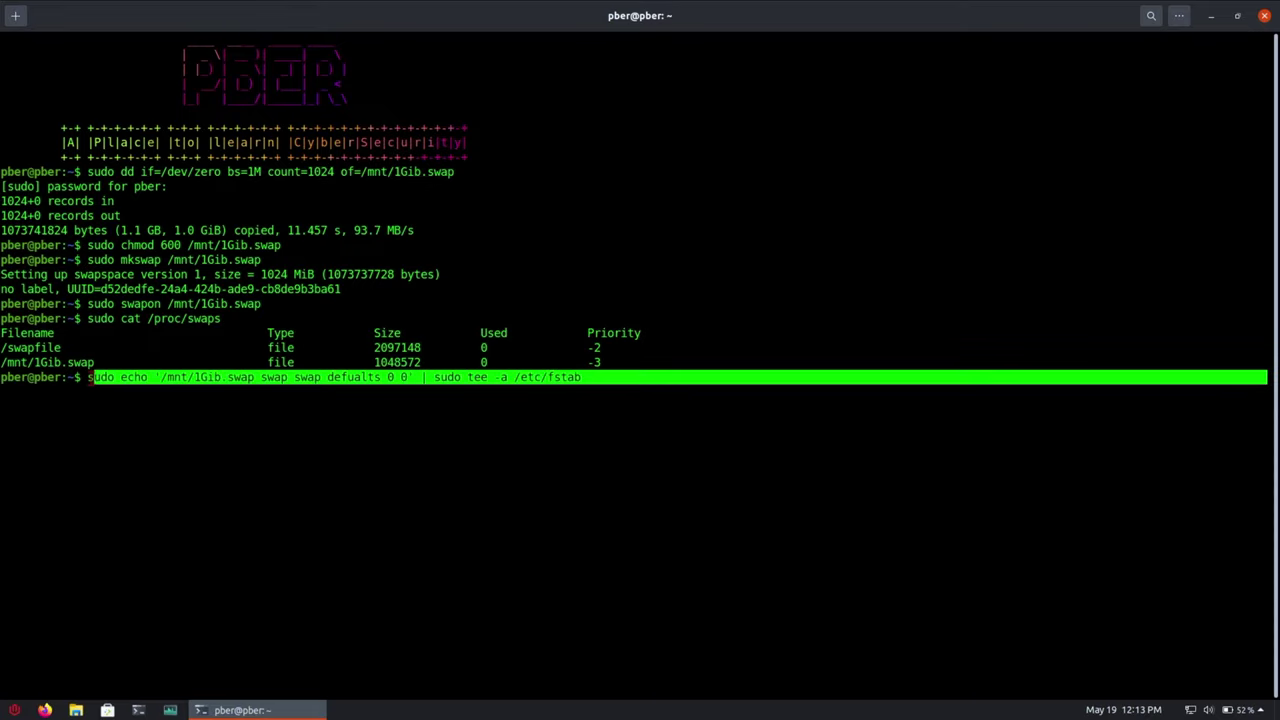
left_click(599, 377)
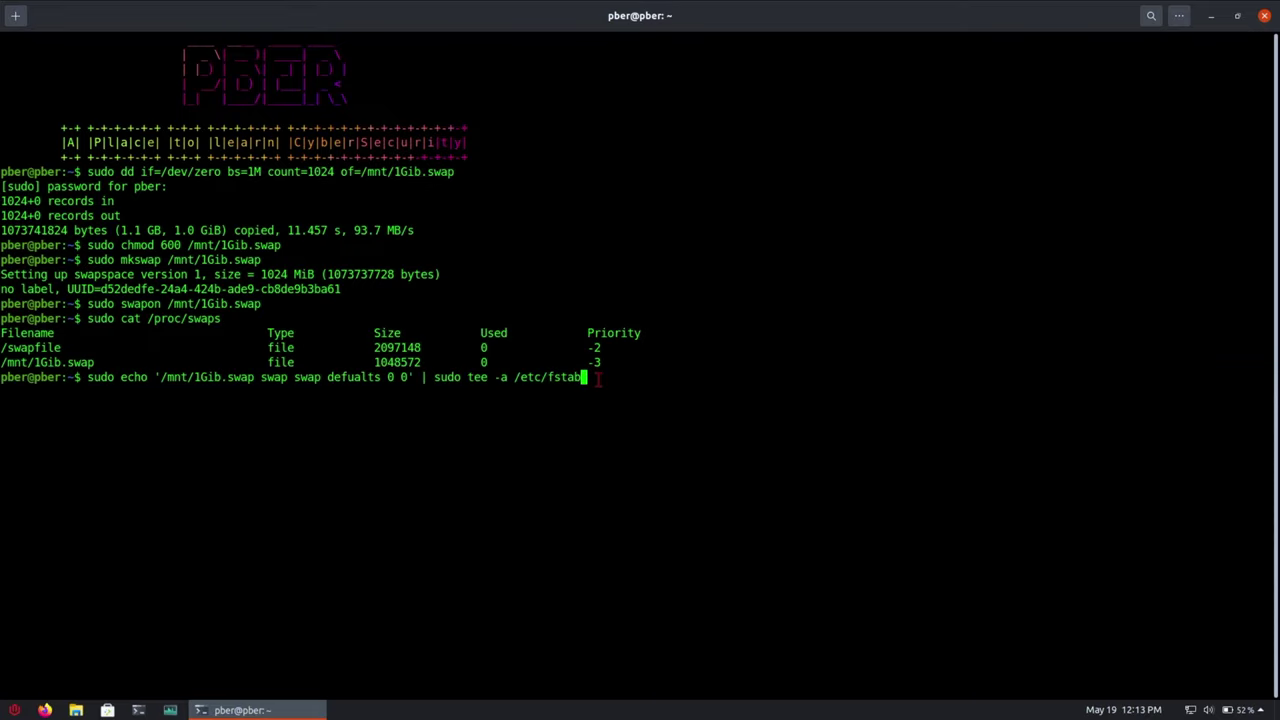
key("Return")
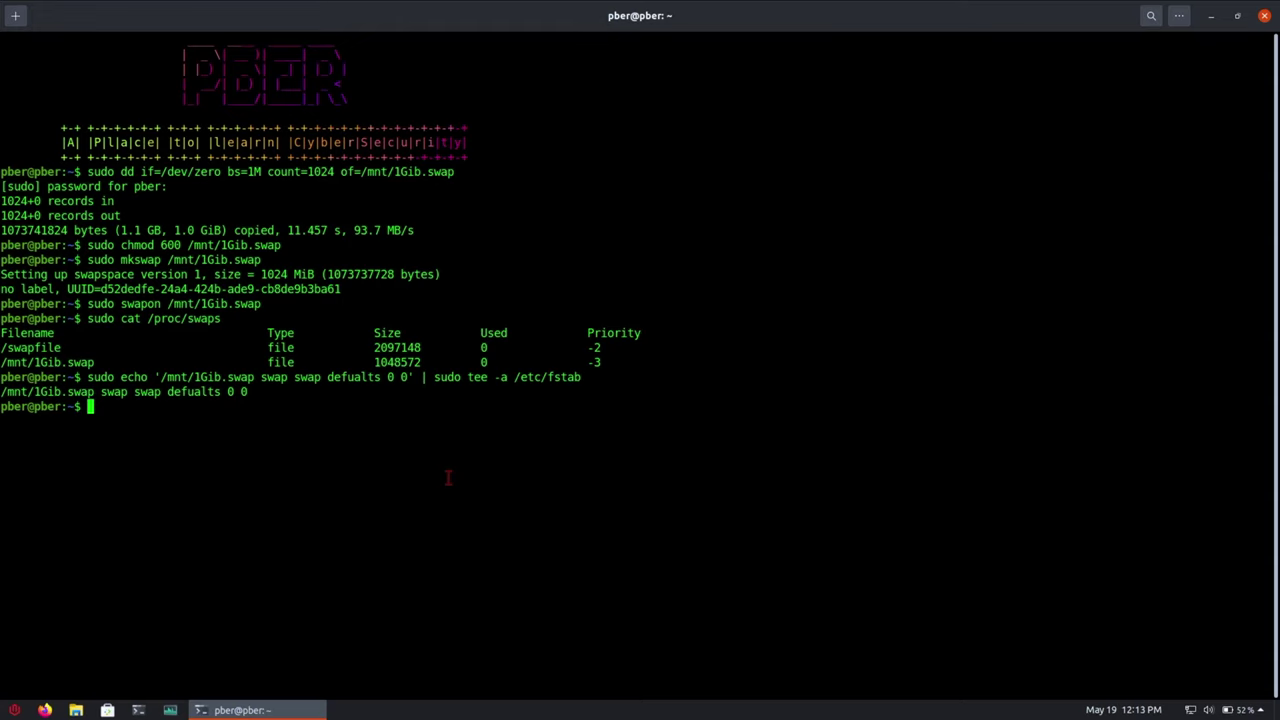
type("cd /tmp")
- Change into /tmp and leave a sudo wget command pending at the prompt
key("Return")
type("sudo wget")
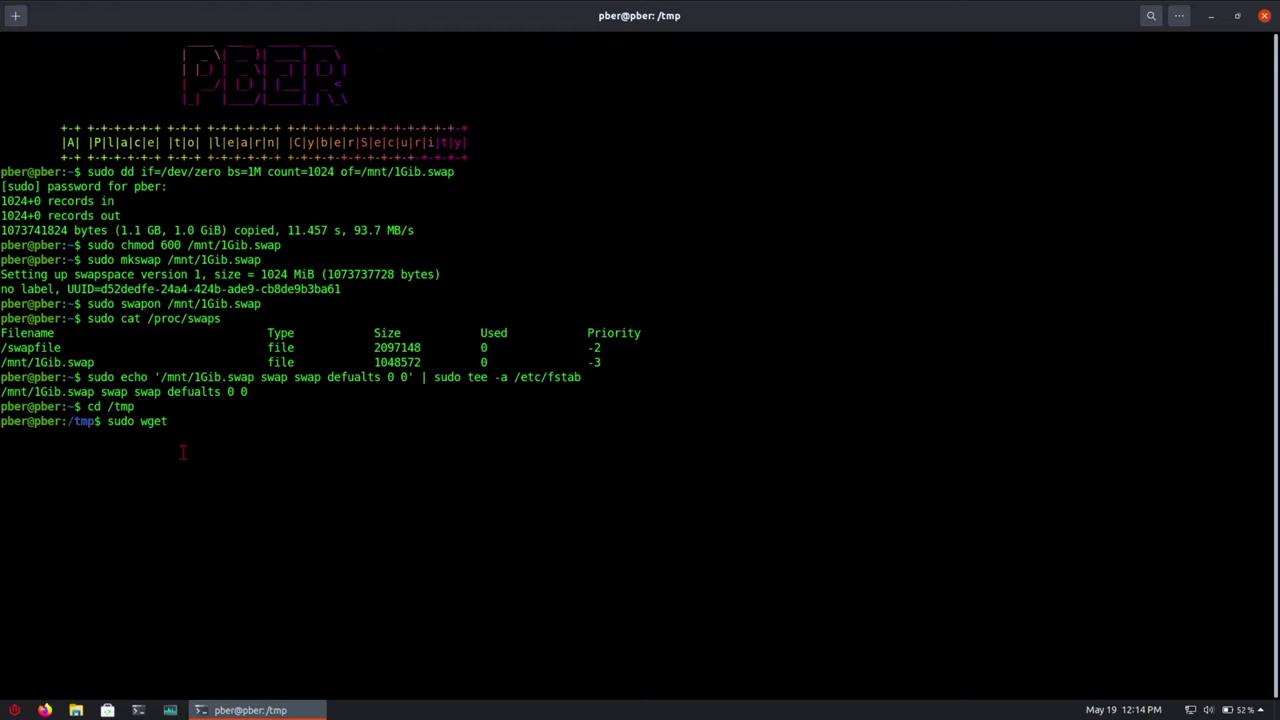
key("BackSpace")
key("BackSpace")
key("BackSpace")
key("BackSpace")
key("BackSpace")
type("aot")
key("BackSpace")
key("BackSpace")
key("BackSpace")
type("pt install wget")
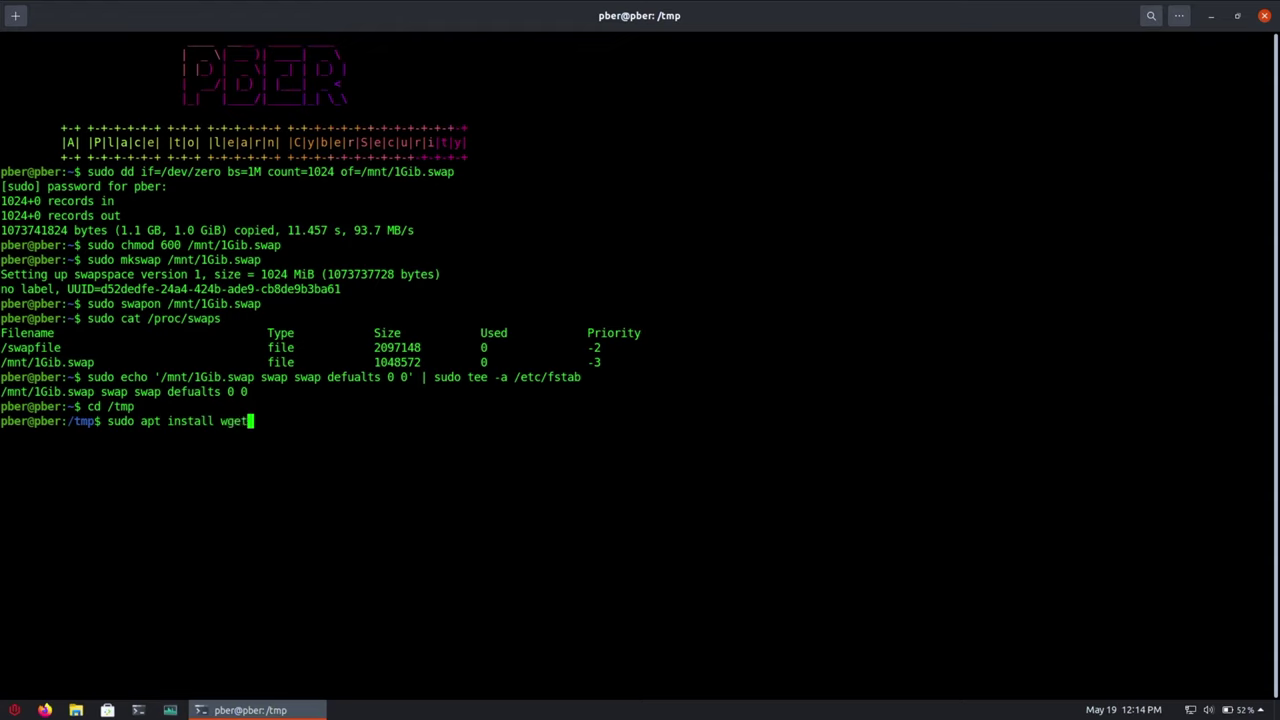
key("BackSpace")
key("BackSpace")
key("BackSpace")
key("BackSpace")
key("BackSpace")
key("BackSpace")
key("BackSpace")
key("BackSpace")
key("BackSpace")
key("BackSpace")
key("BackSpace")
key("BackSpace")
key("BackSpace")
key("BackSpace")
key("BackSpace")
key("BackSpace")
key("BackSpace")
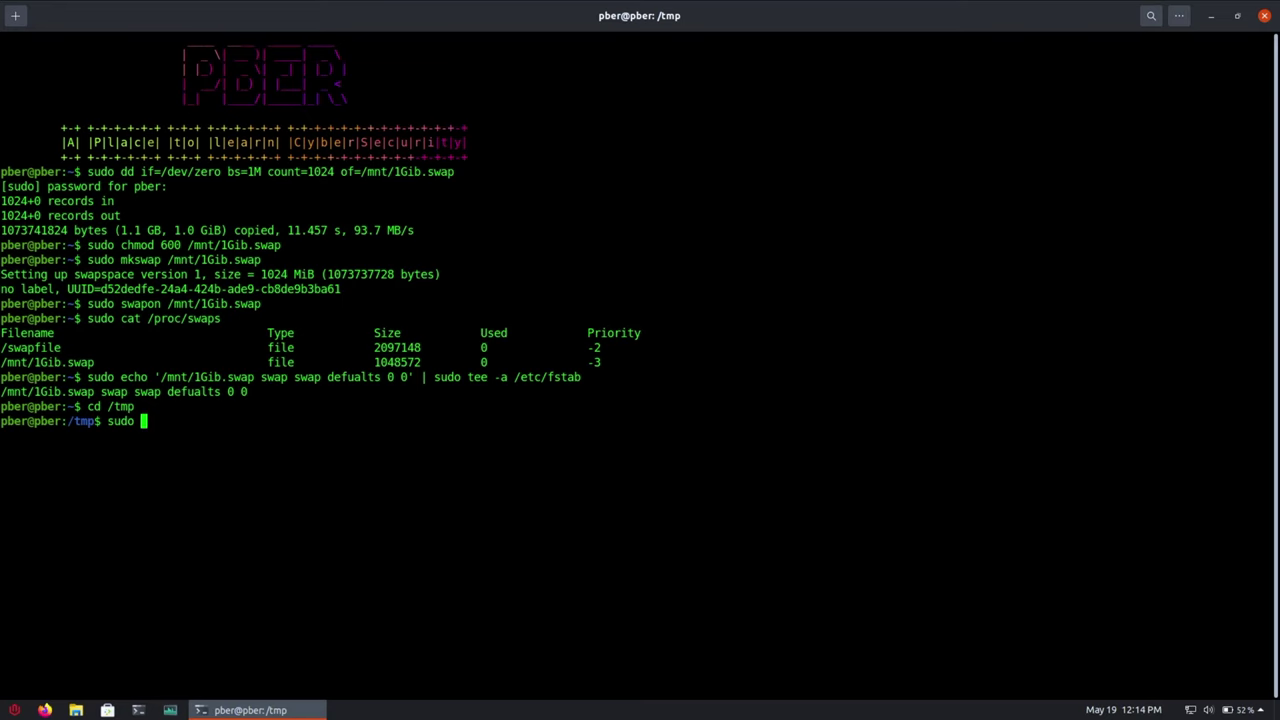
type("wget")
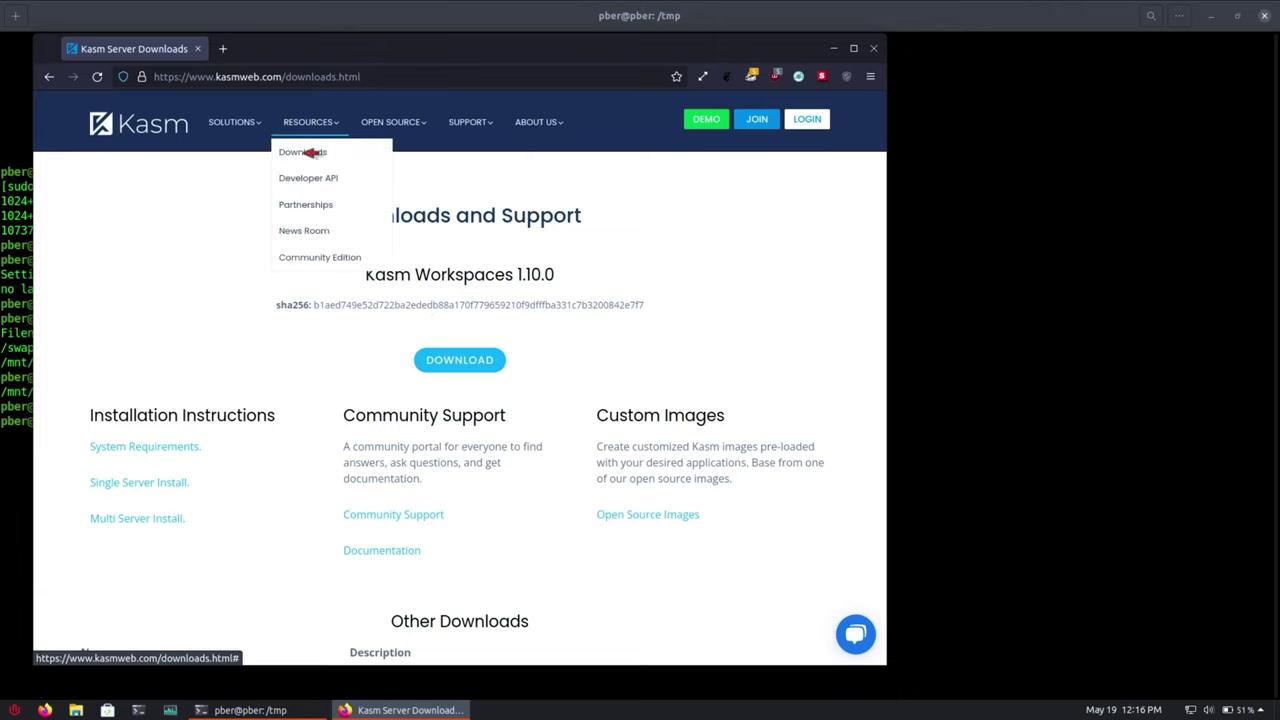
- Copy the Kasm Workspaces 1.10.0 download link from the Downloads page, close Firefox, and return to the terminal
left_click(310, 152)
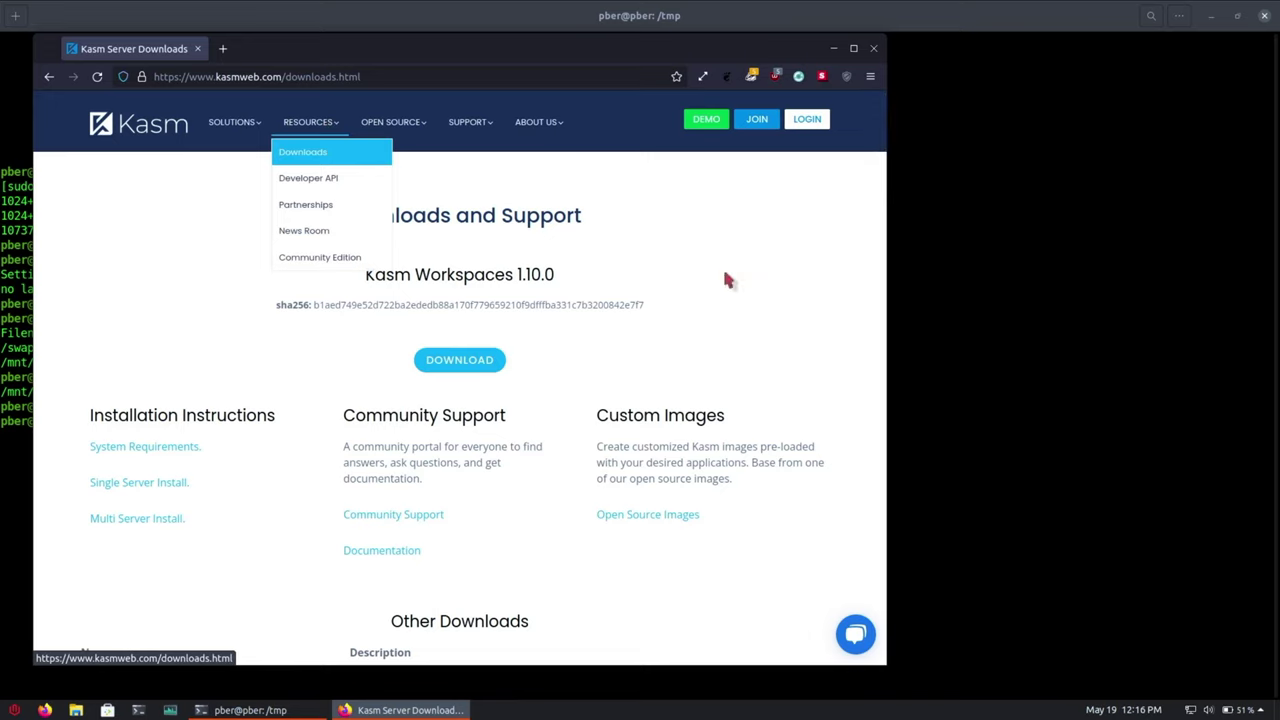
right_click(466, 362)
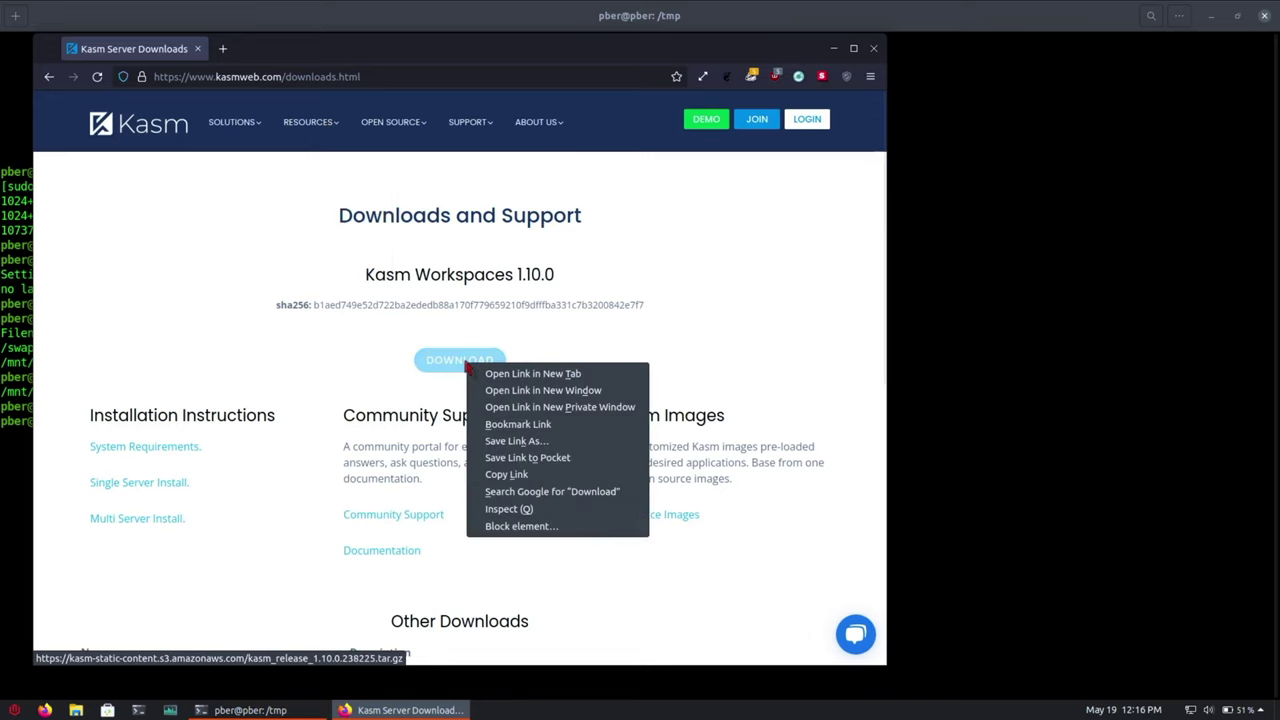
left_click(507, 476)
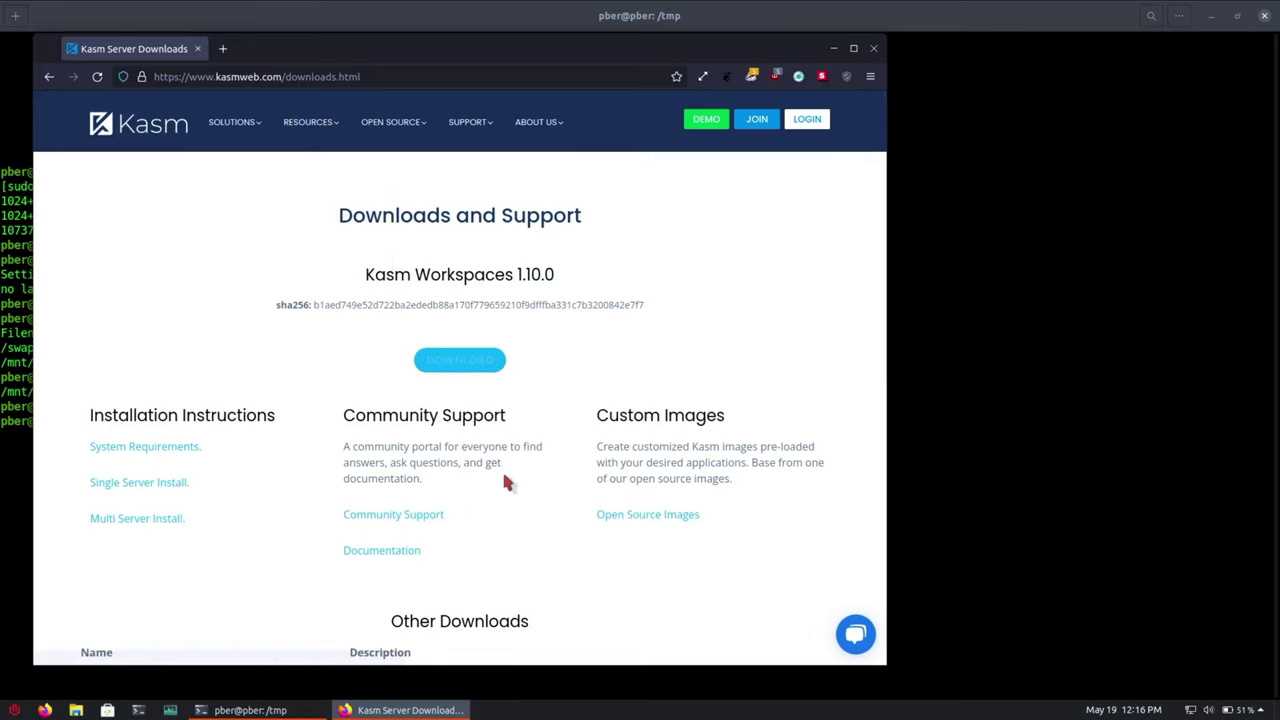
left_click(874, 48)
right_click(211, 426)
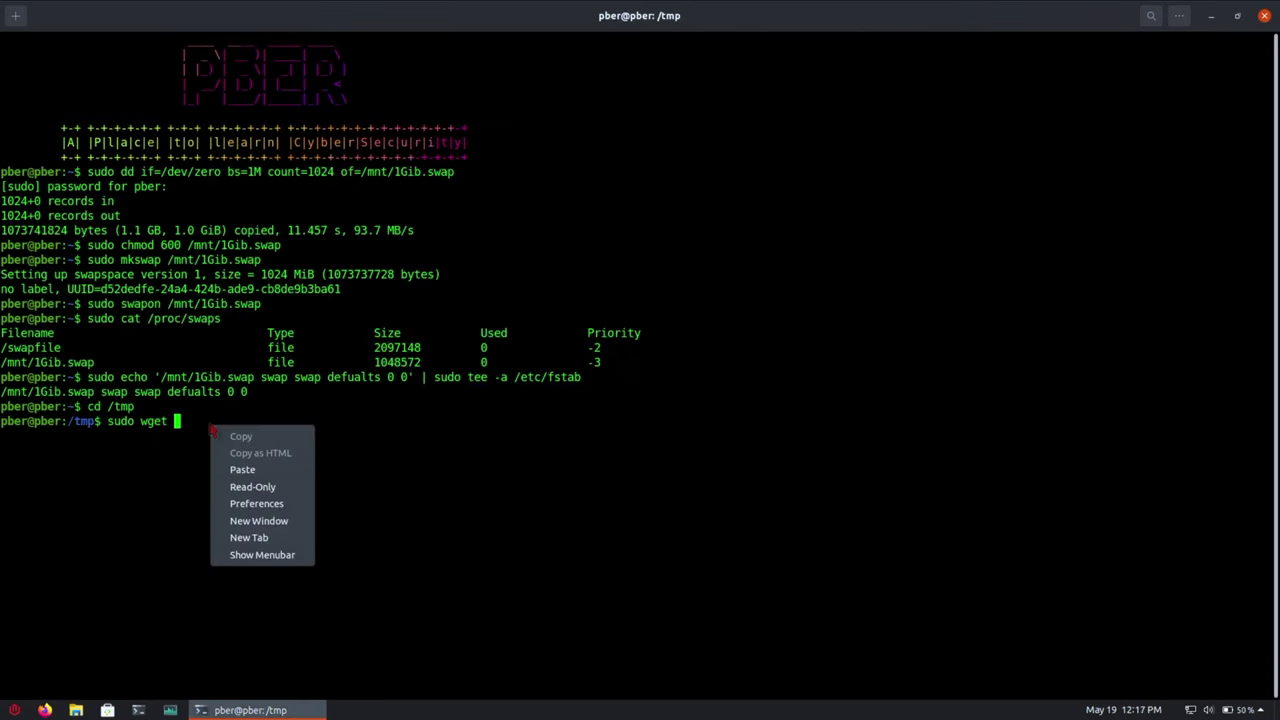
- Download kasm_release_1.10.0.238225.tar.gz into /tmp with the pasted wget address, then list the folder
left_click(242, 470)
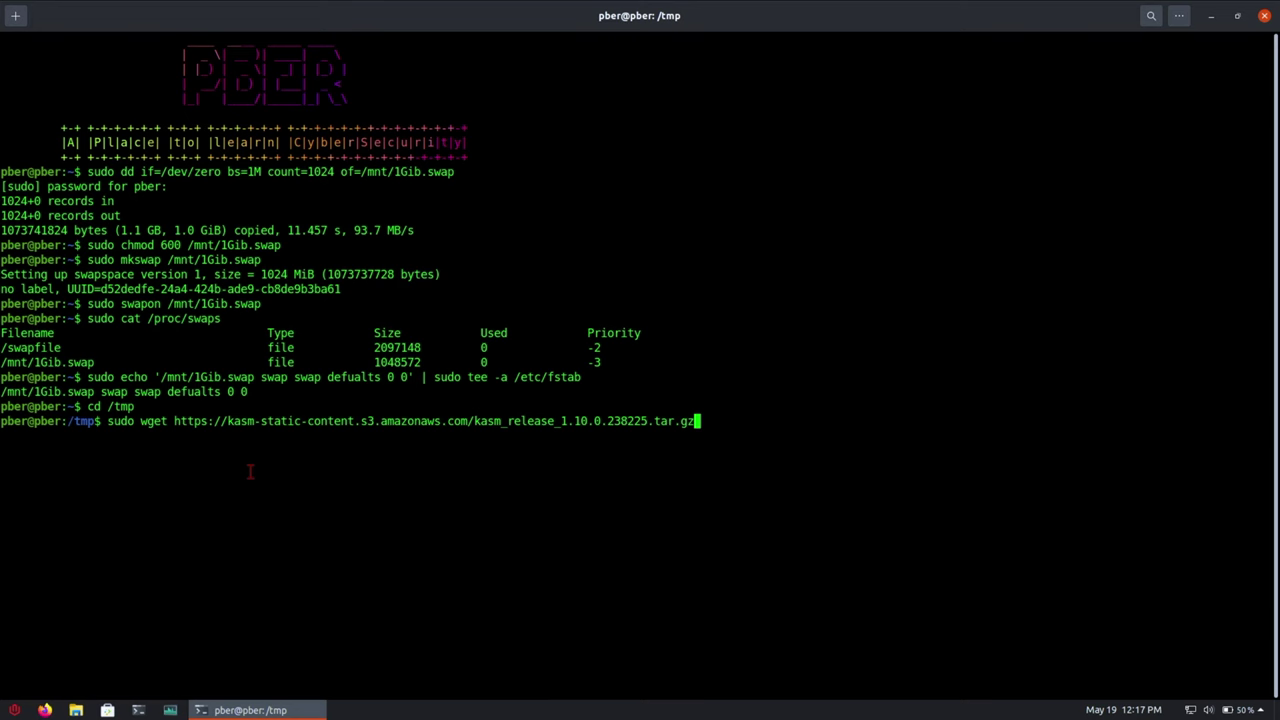
key("Return")
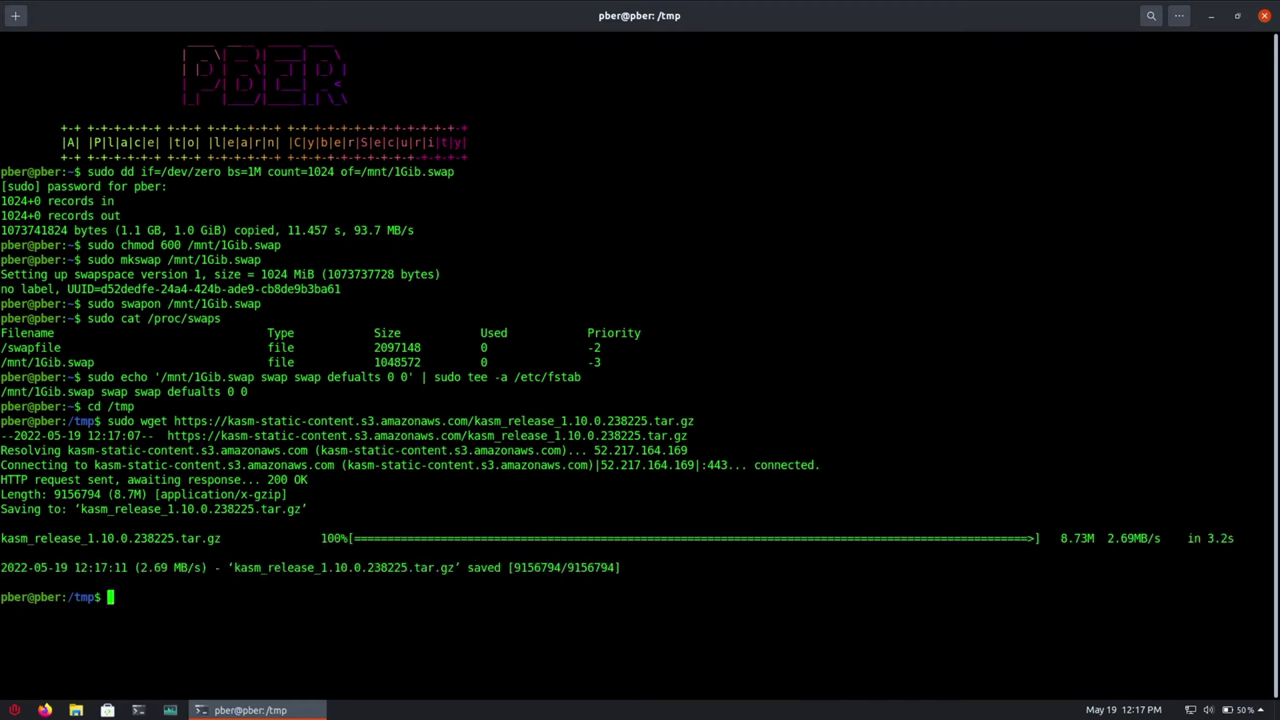
type("ls")
key("Return")
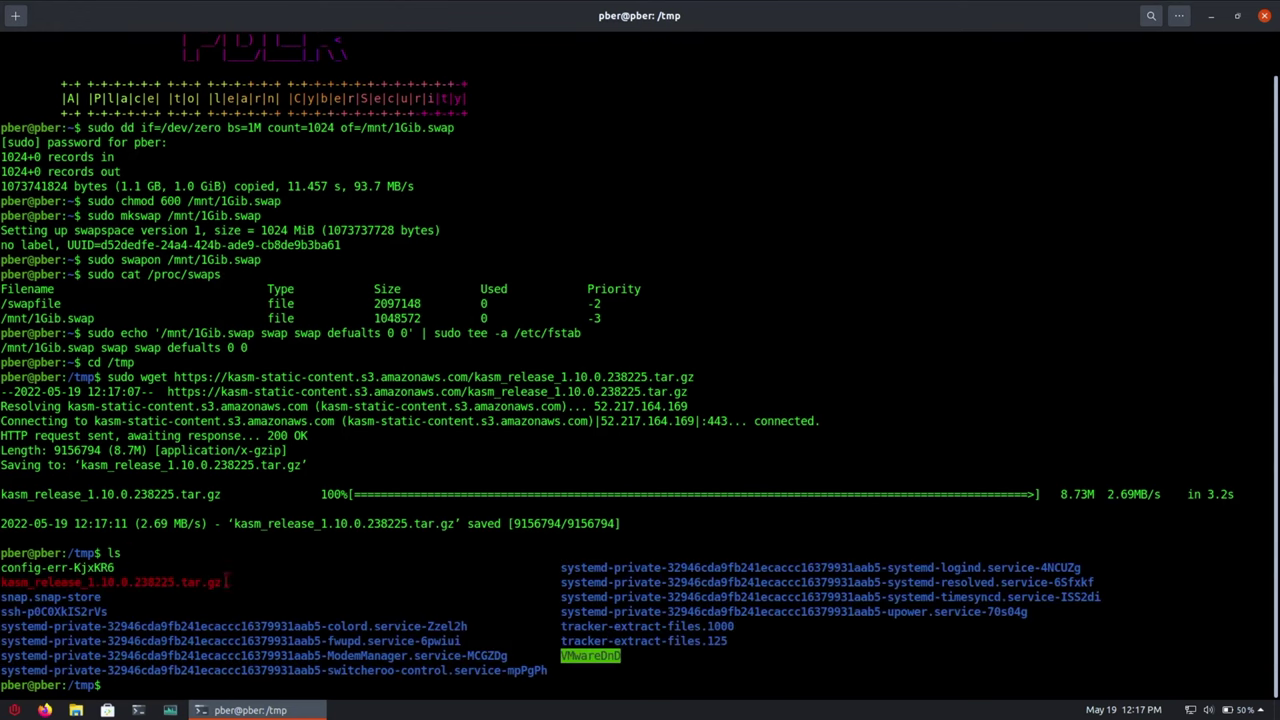
- Extract the Kasm release archive with sudo tar -xf and list /tmp in detail
left_click_drag(236, 582, 4, 582)
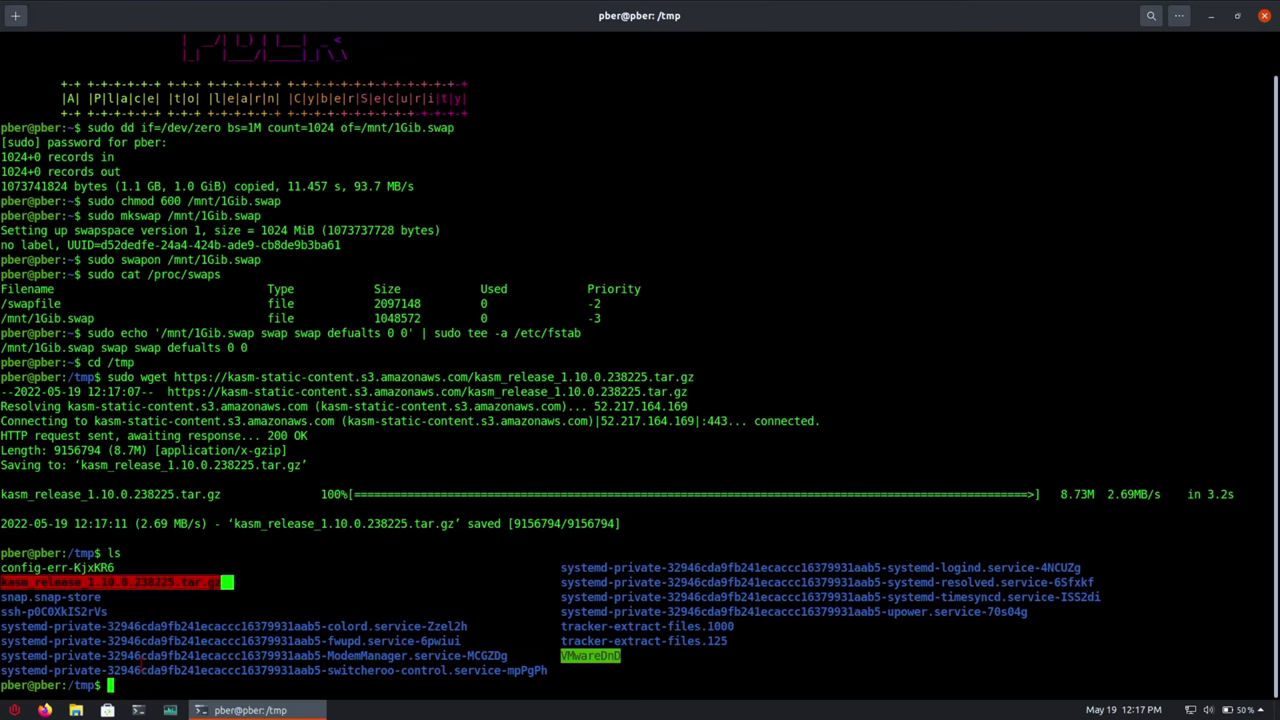
left_click(136, 690)
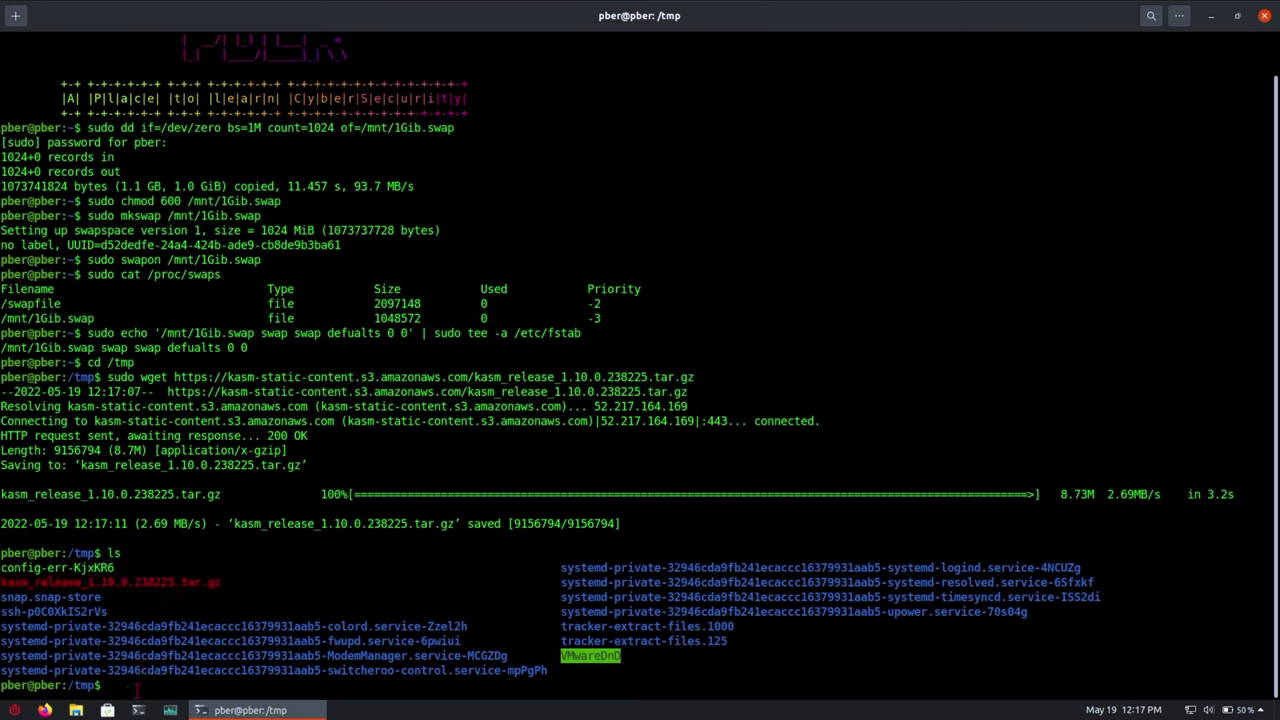
type("sudo tar -xf kasm")
key("Tab")
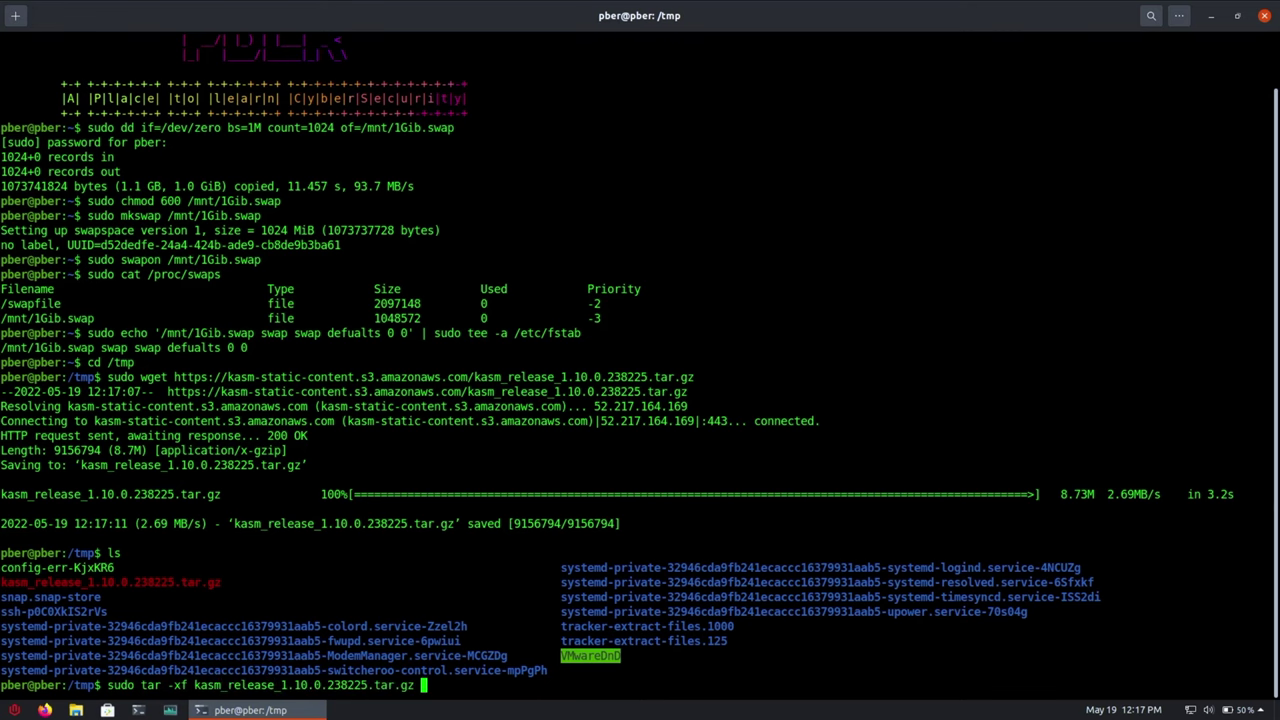
key("Return")
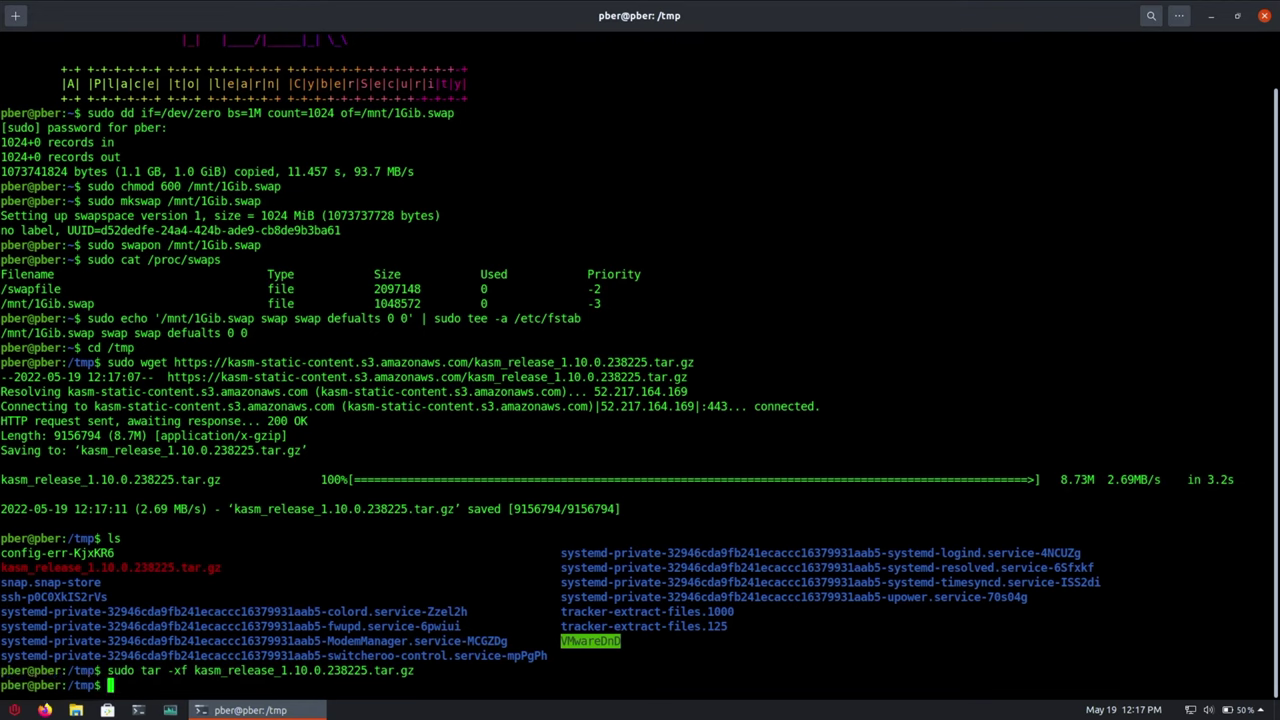
type("ls -l")
key("Return")
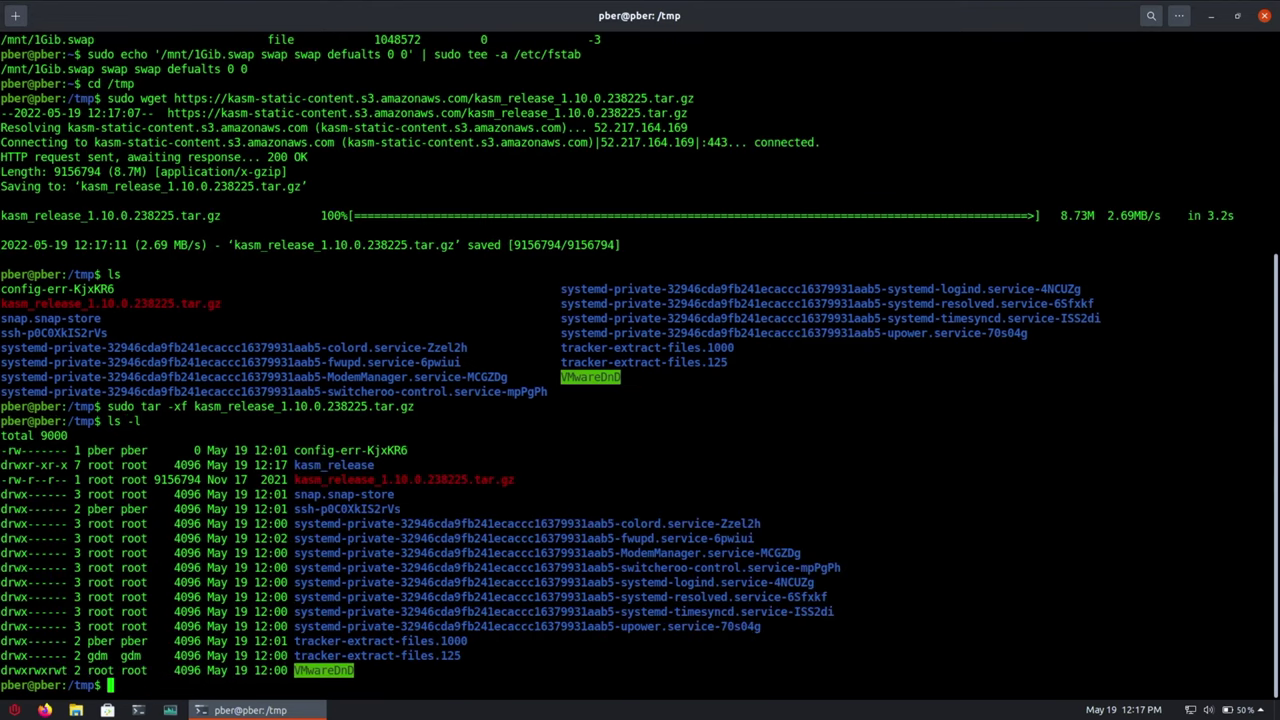
- Move into the kasm_release folder and list its files, including install.sh
left_click_drag(400, 466, 294, 466)
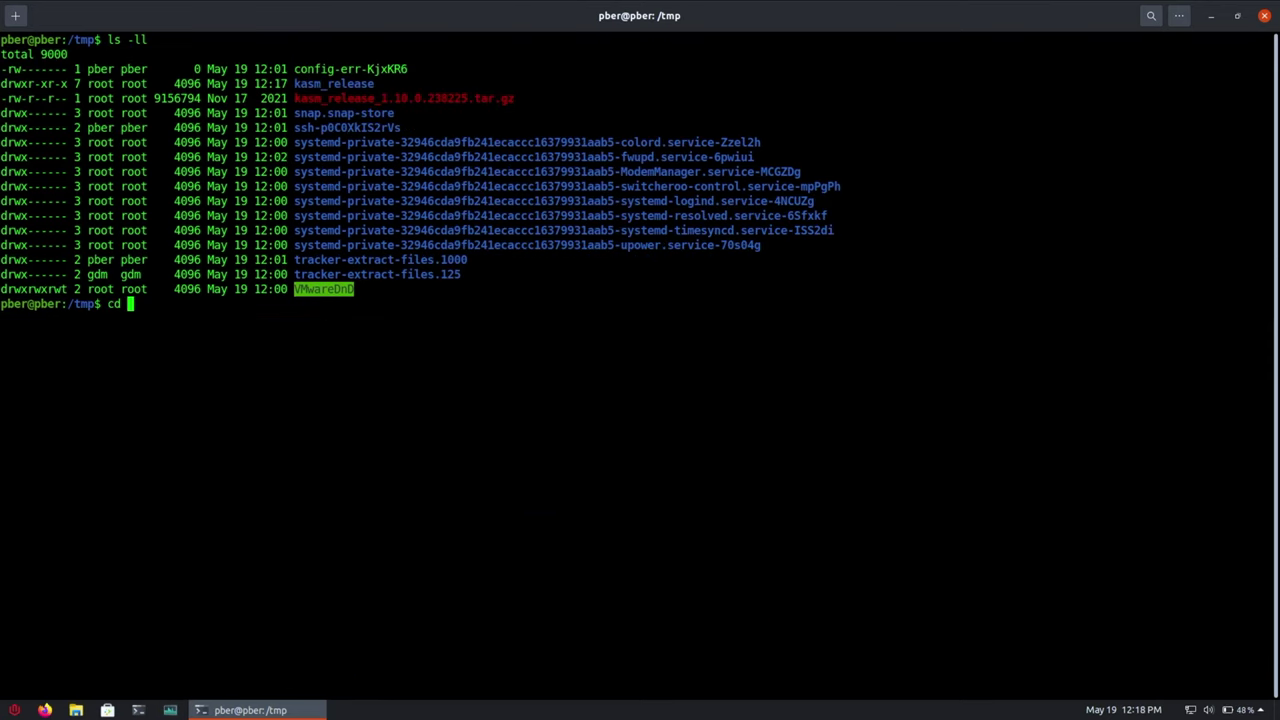
type("kasm")
key("Tab")
key("Return")
type("ls")
key("Return")
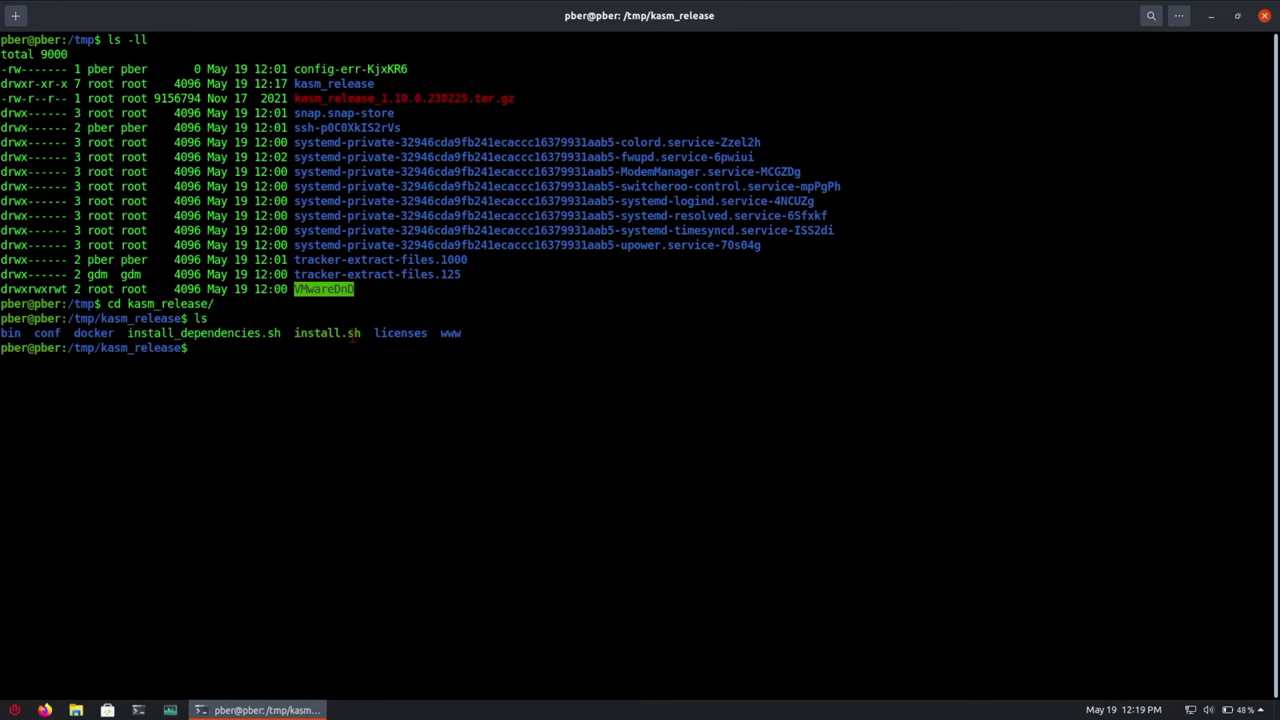
- Run sudo bash install.sh and answer y to accept the Kasm license agreement
left_click_drag(367, 334, 296, 333)
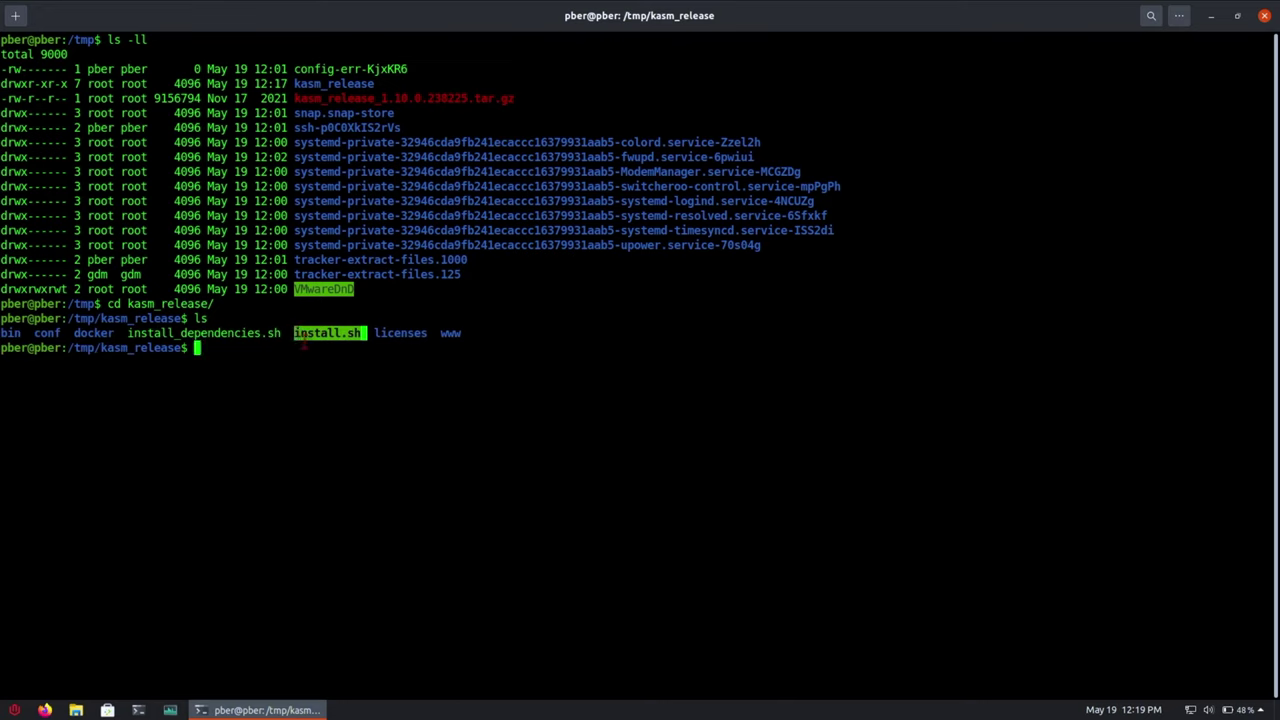
left_click(289, 348)
type("sudo ")
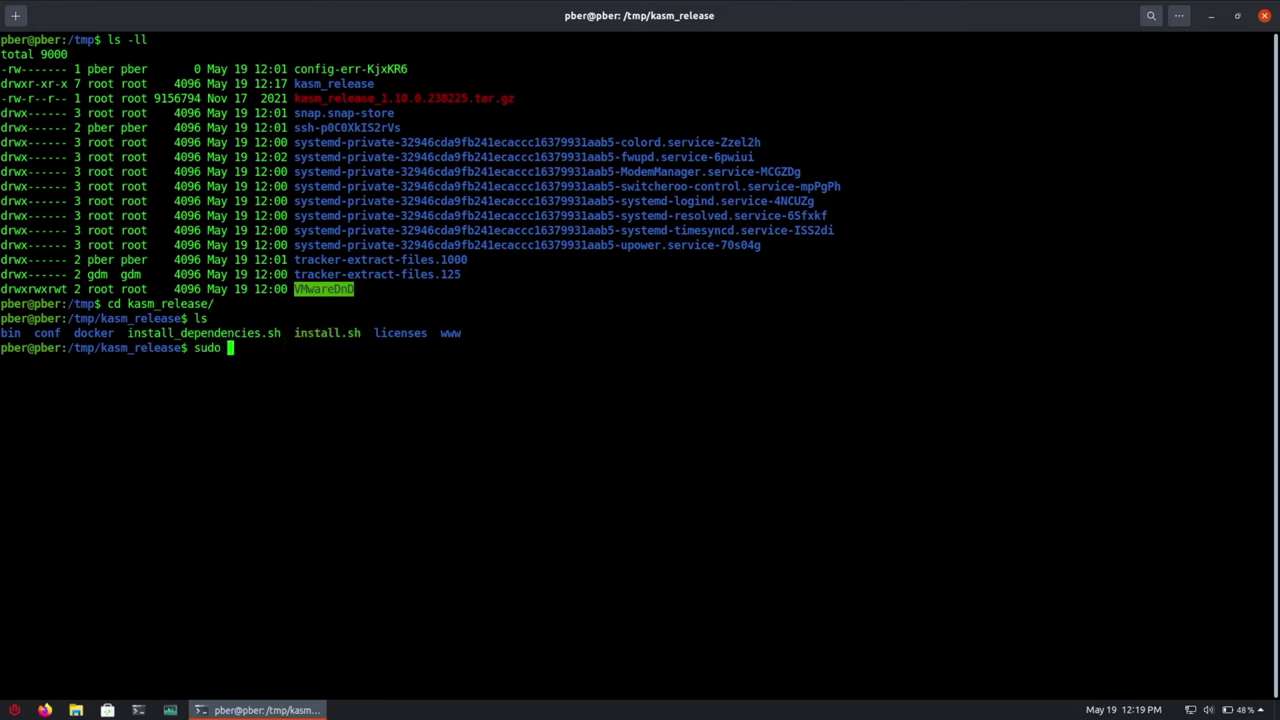
type("bash install.")
key("Tab")
key("Return")
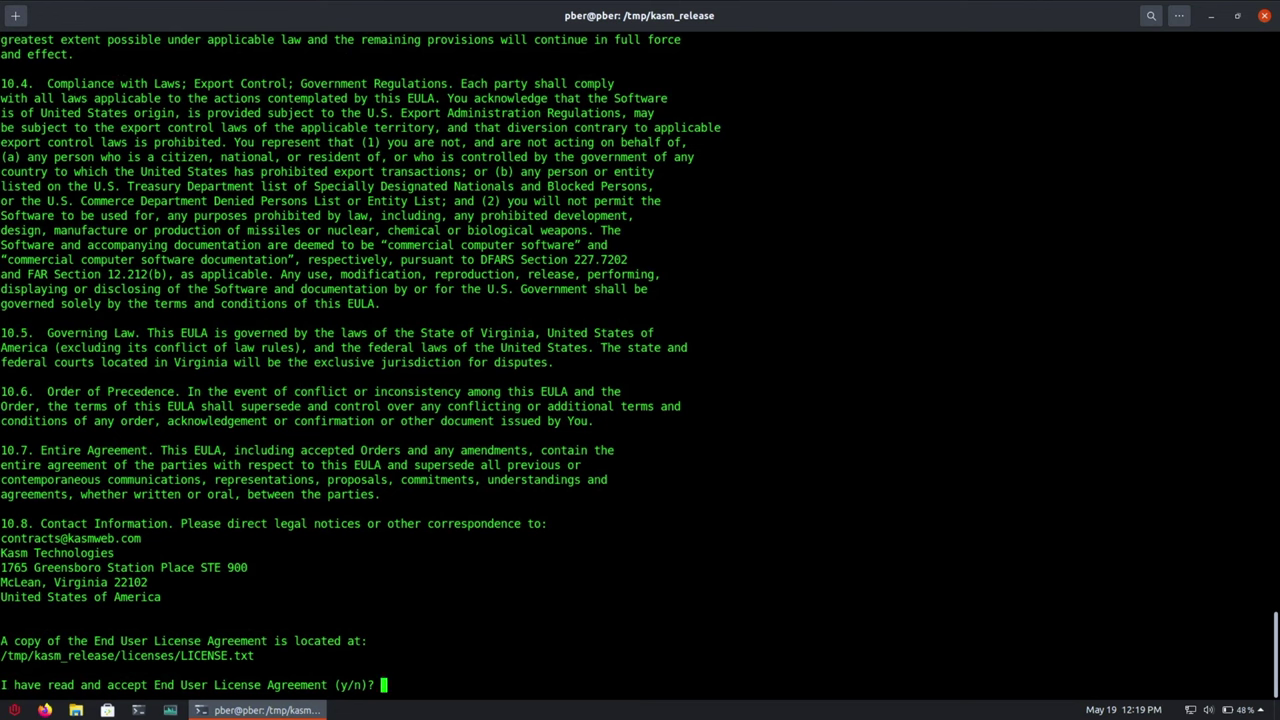
type("y")
key("Return")
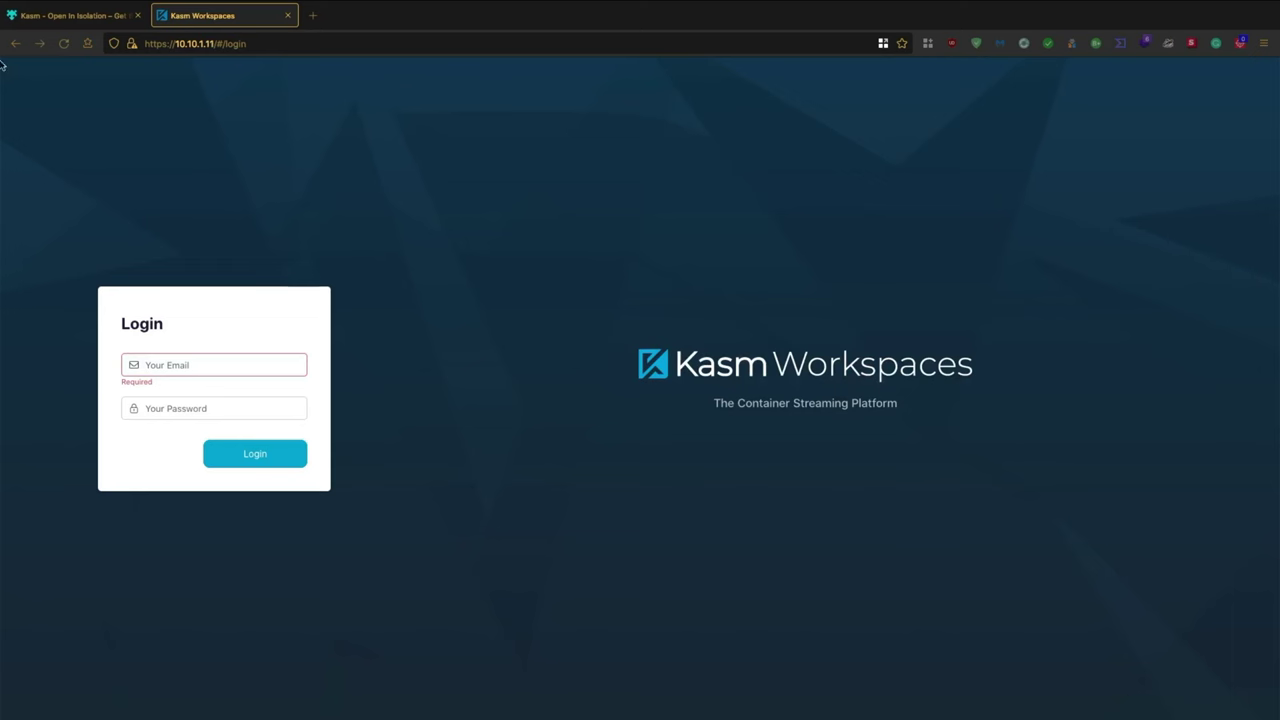
- Log in to Kasm Workspaces with the user account's e-mail and pasted password
left_click(187, 368)
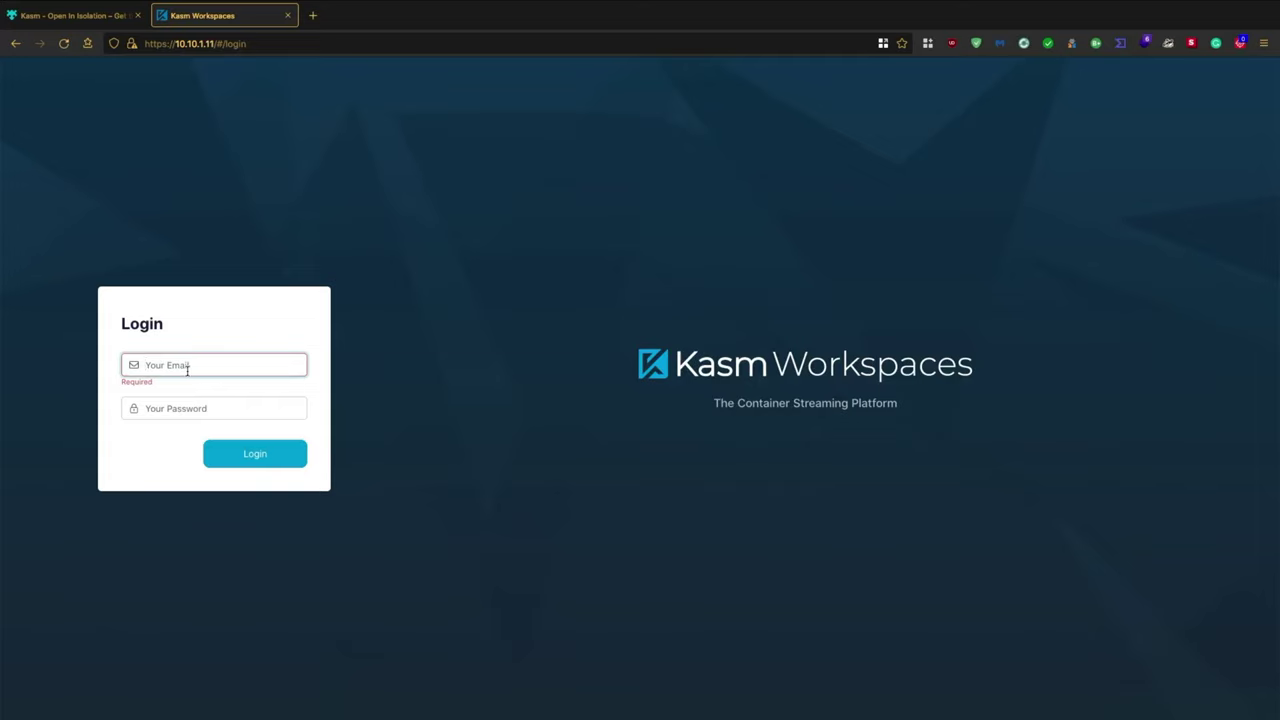
type("user@kas")
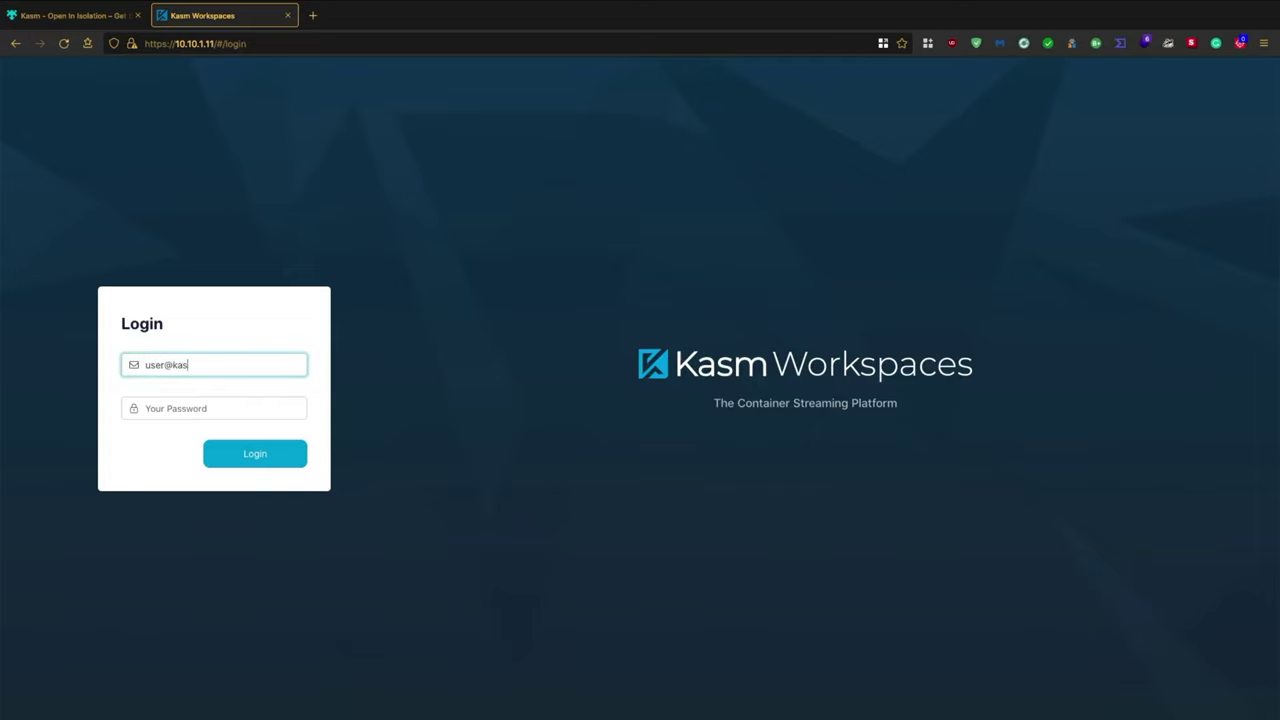
type("m.com")
key("Tab")
key("ctrl+v")
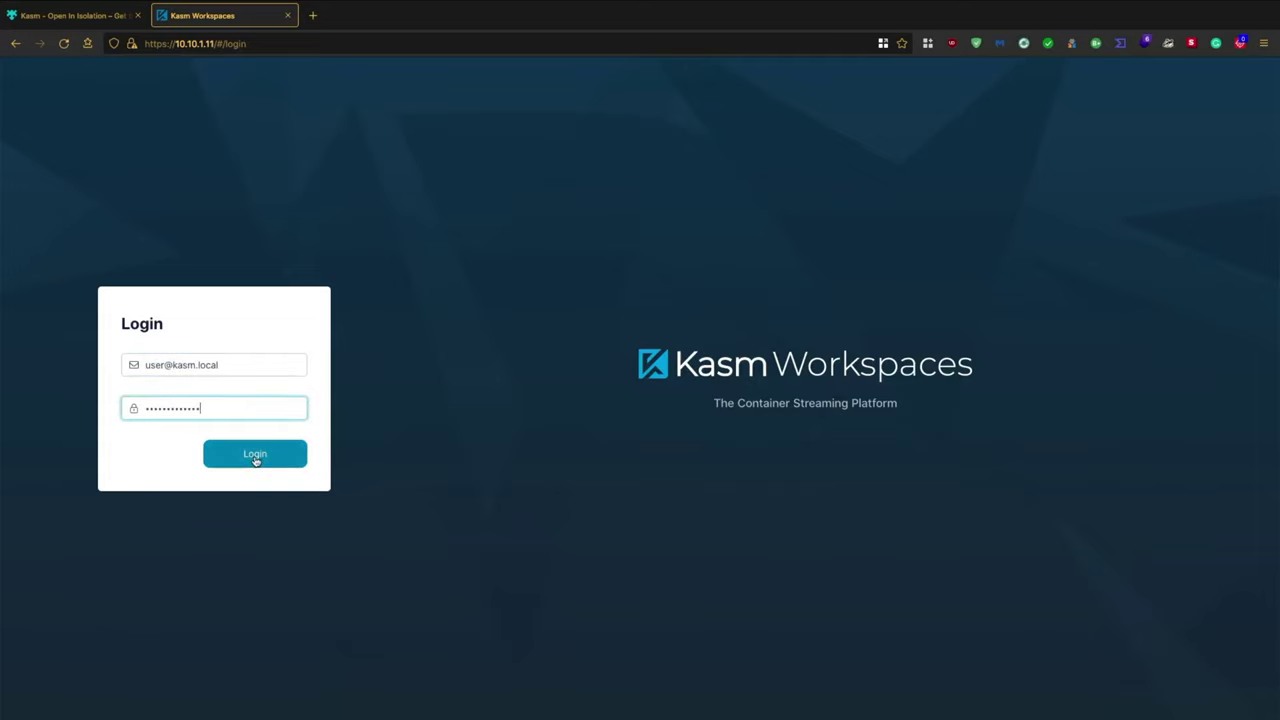
left_click(254, 455)
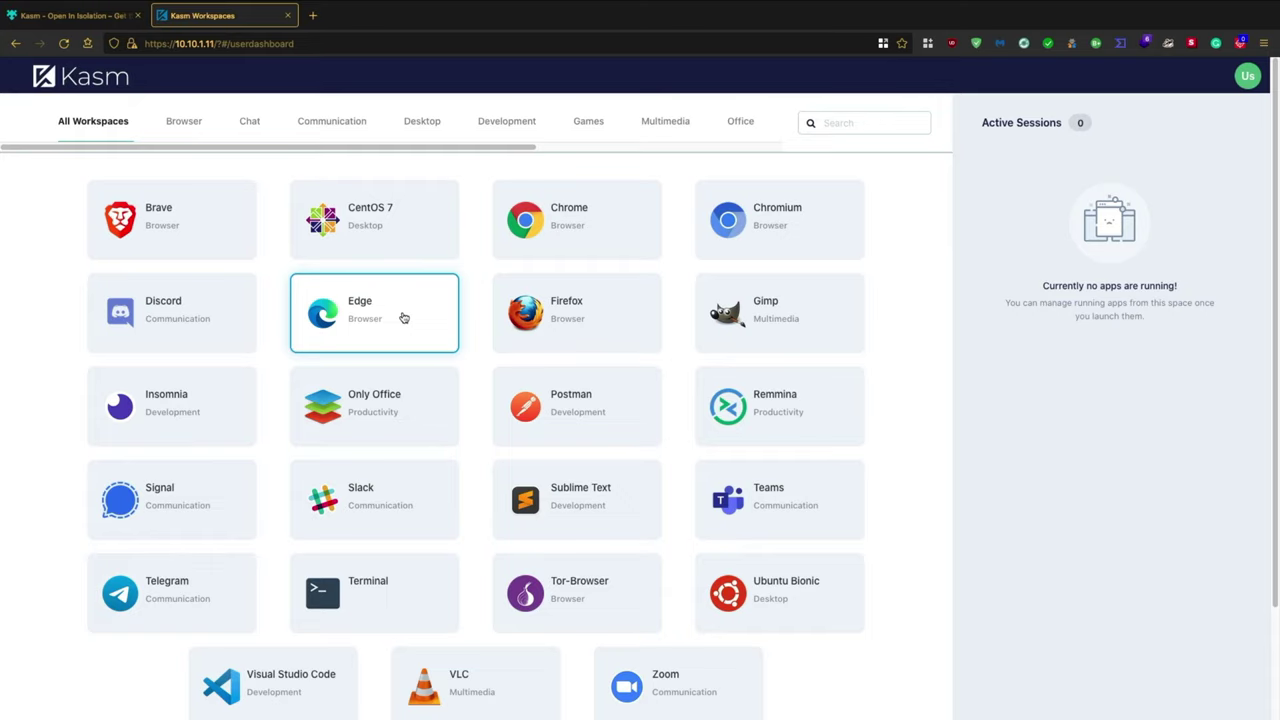
- Switch back to the Kasm - Open In Isolation add-on tab
key("ctrl+Page_Up")
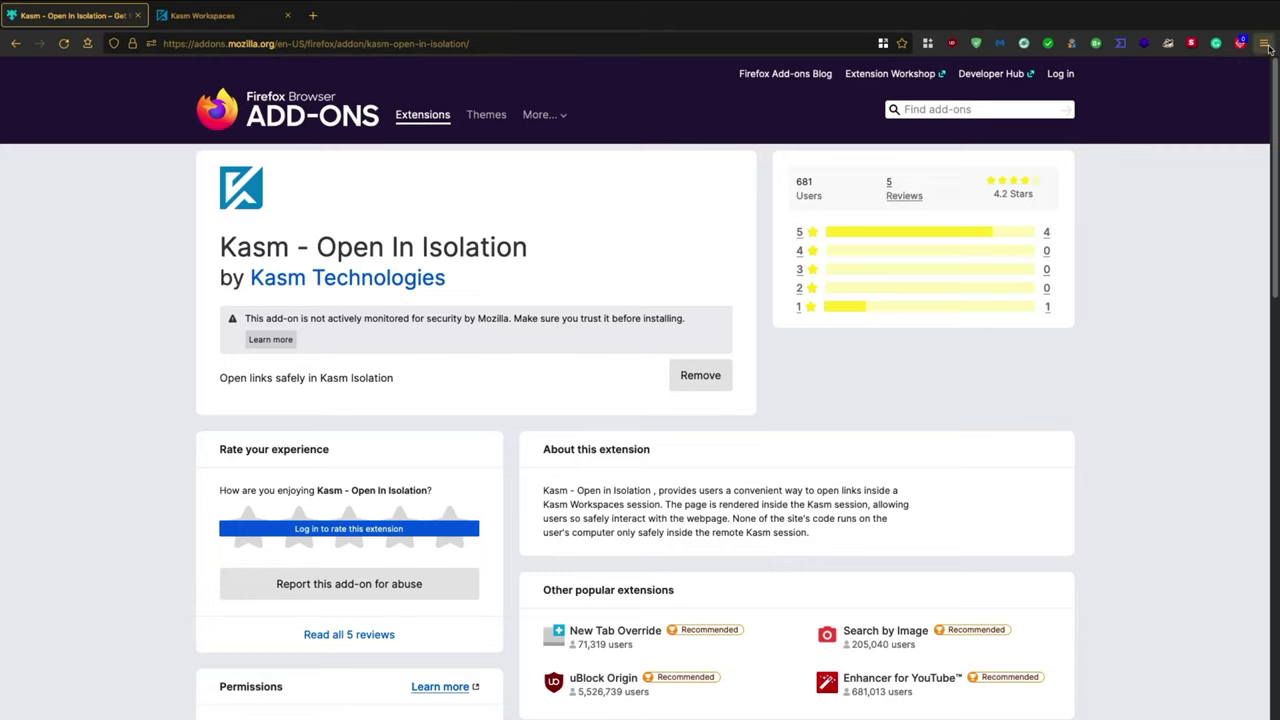
- Open the Kasm - Open In Isolation extension preferences and delete its old Kasm Url
left_click(1264, 44)
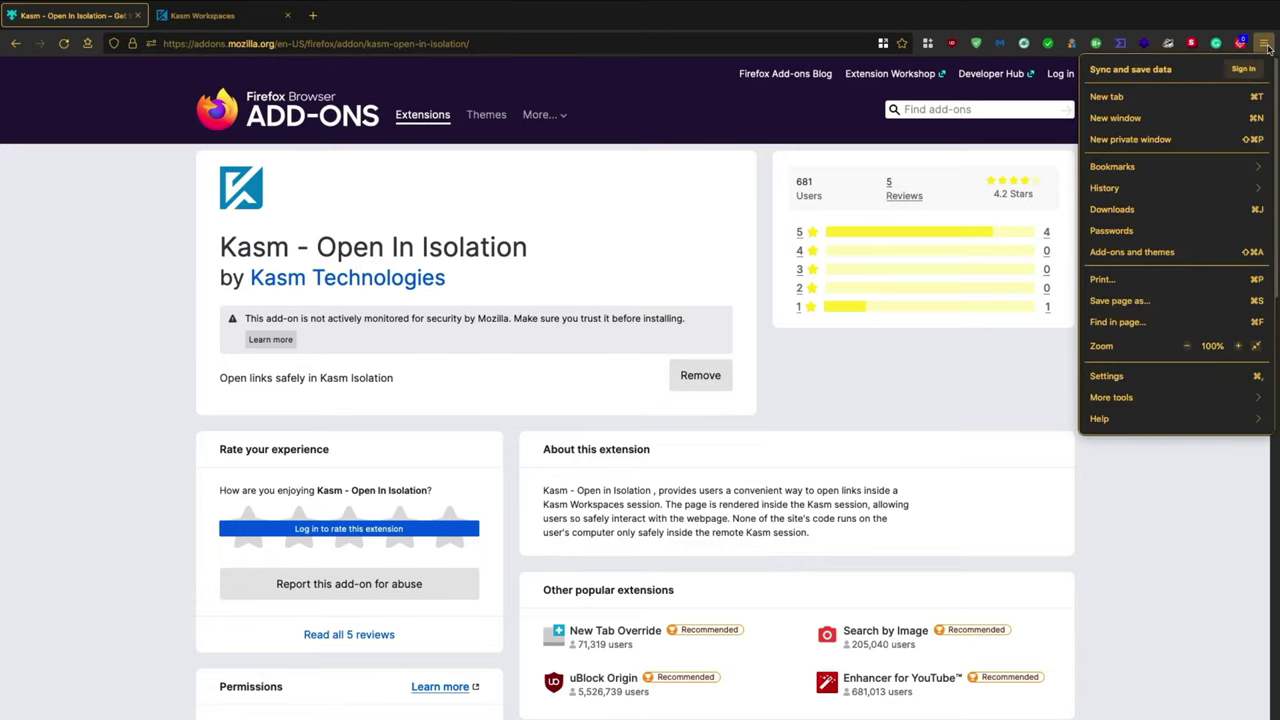
left_click(1130, 254)
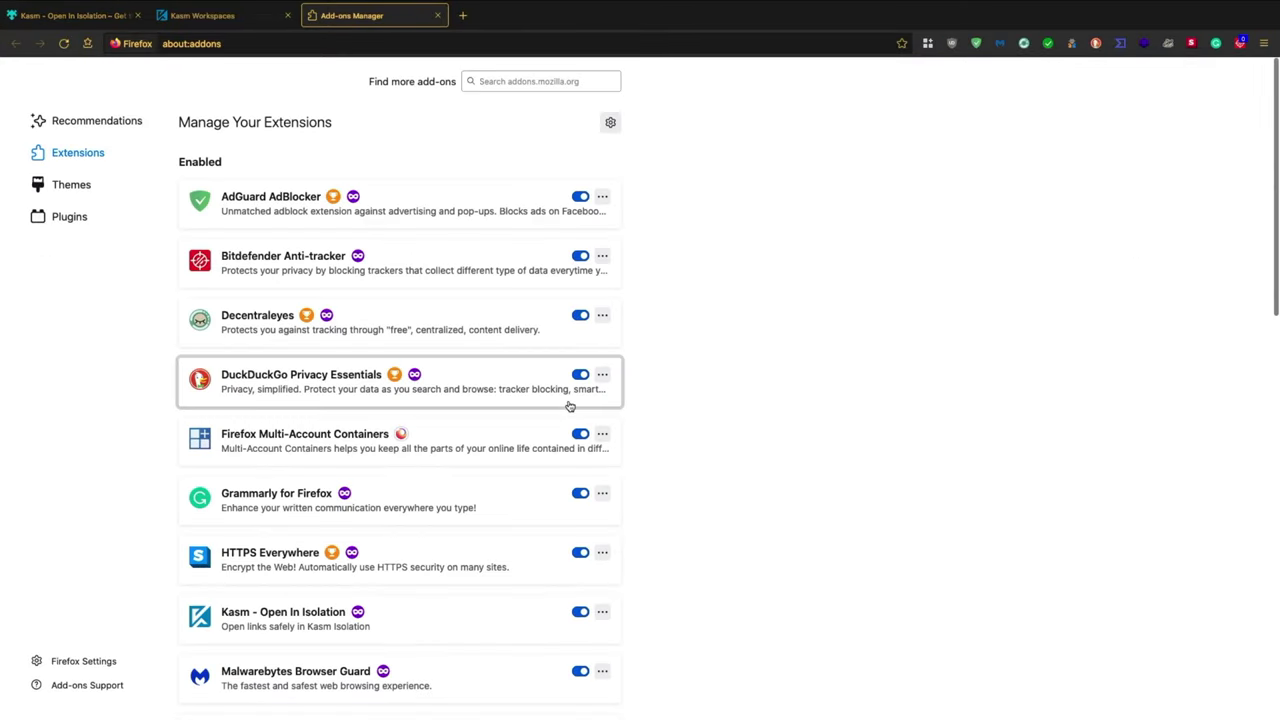
scroll(570, 405, "down", 1)
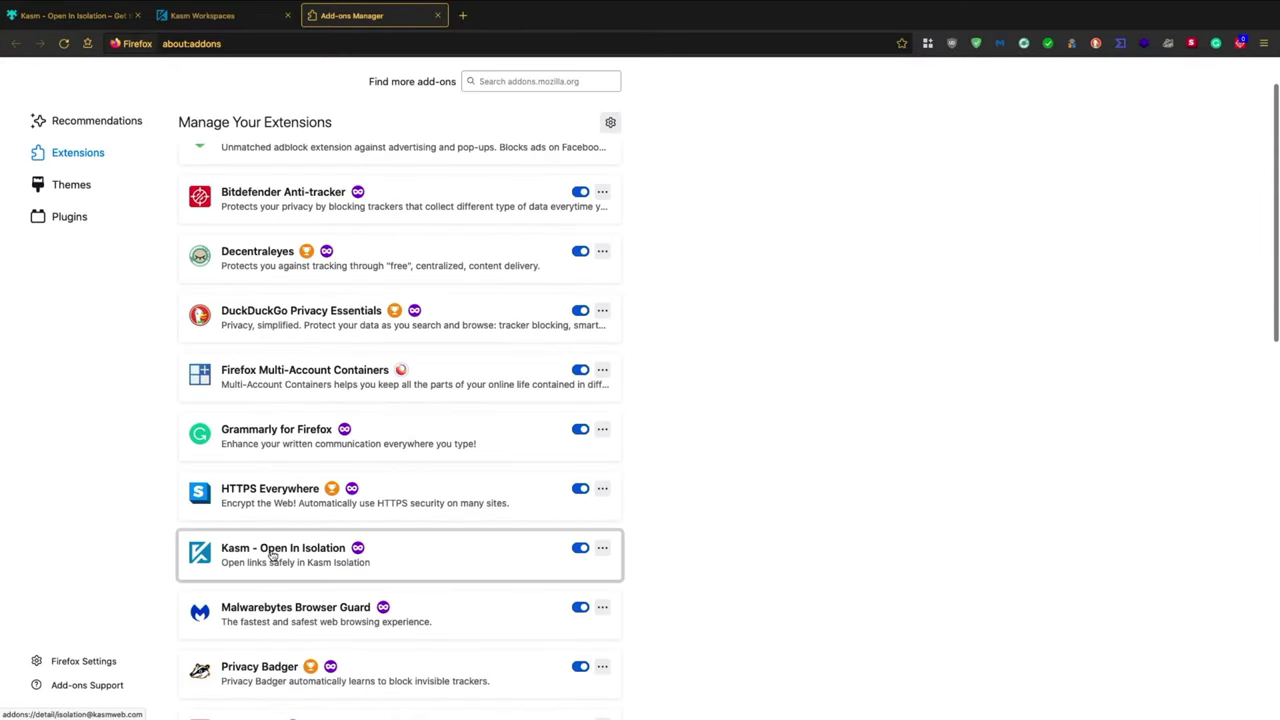
left_click(603, 548)
left_click(632, 584)
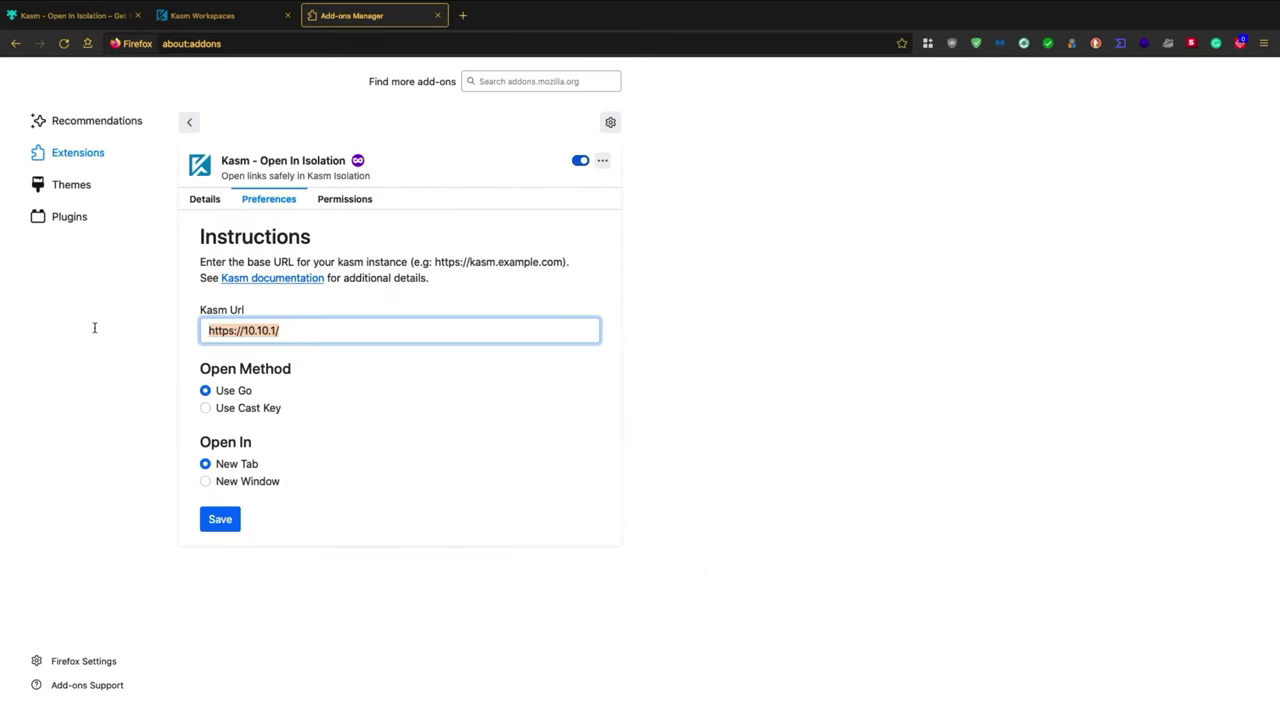
key("BackSpace")
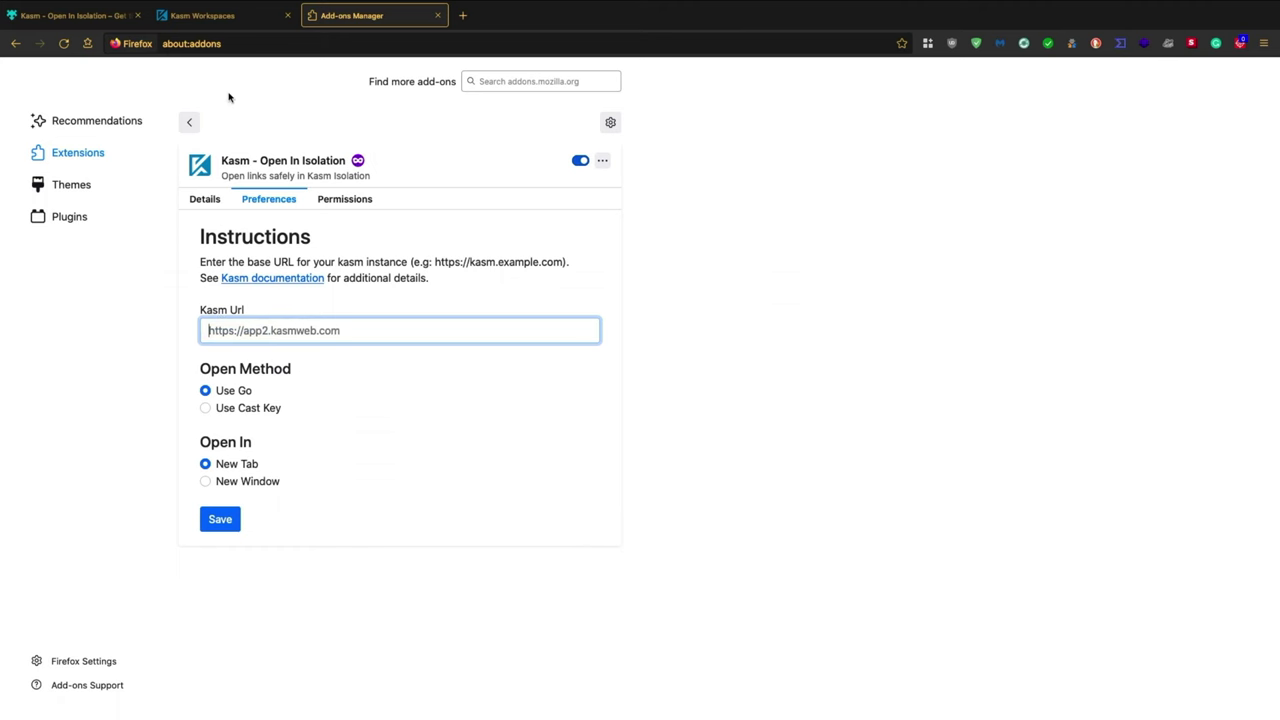
key("ctrl+shift+Tab")
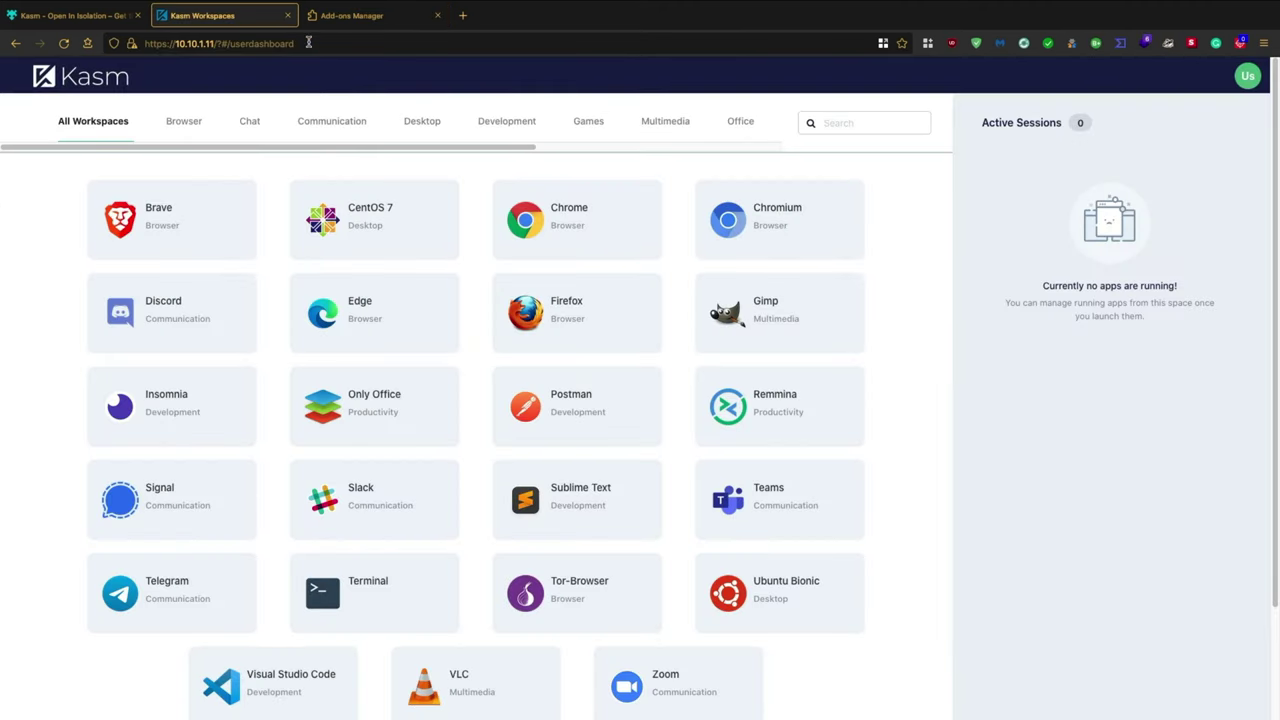
right_click(152, 44)
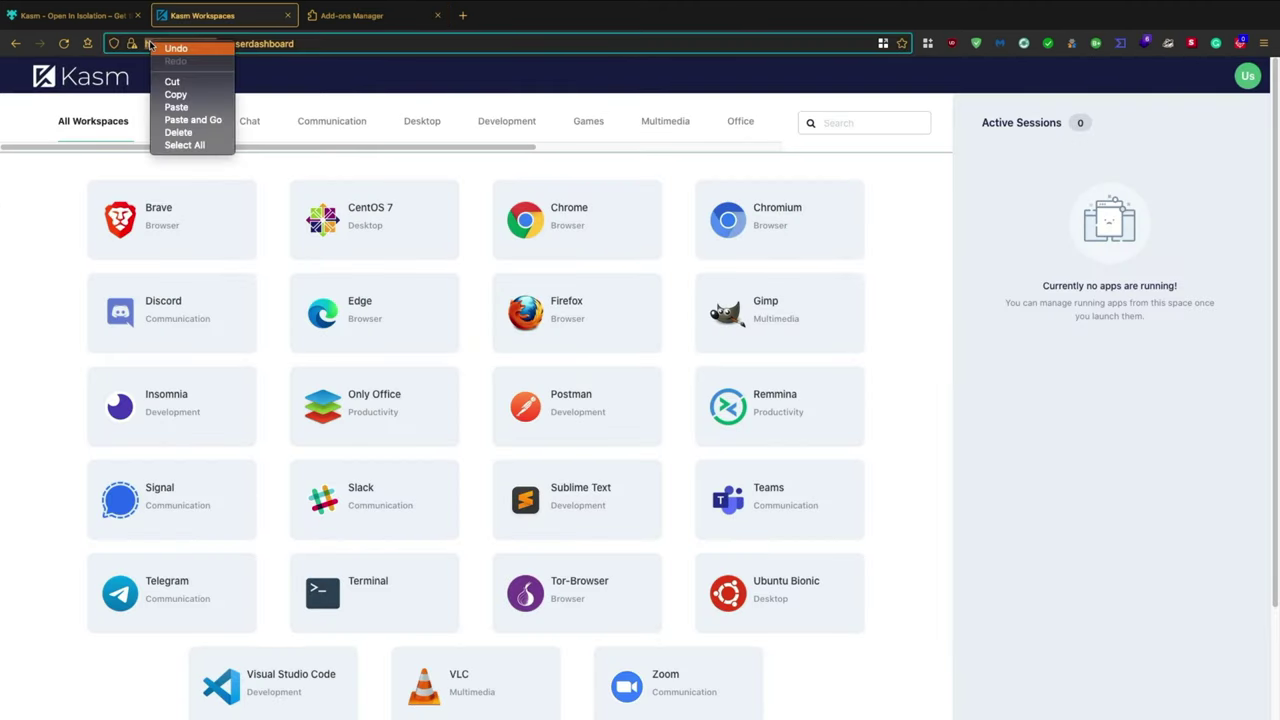
left_click(170, 94)
key("ctrl+Tab")
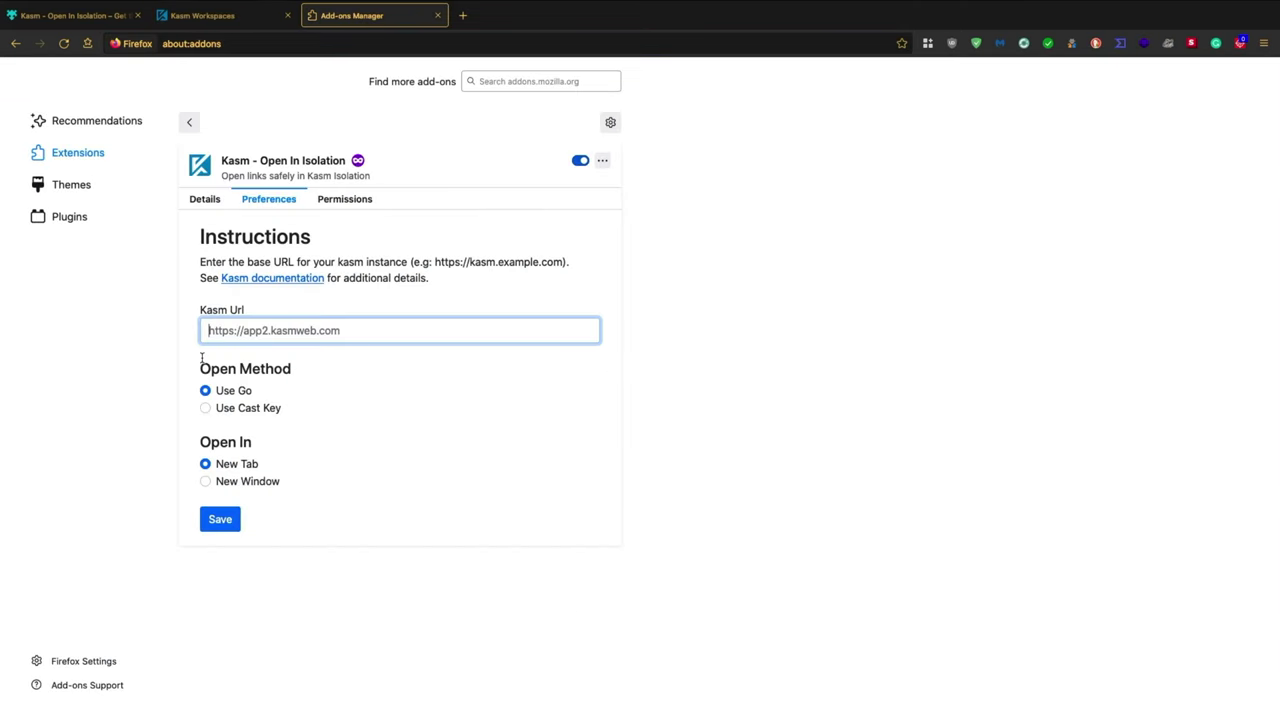
right_click(255, 326)
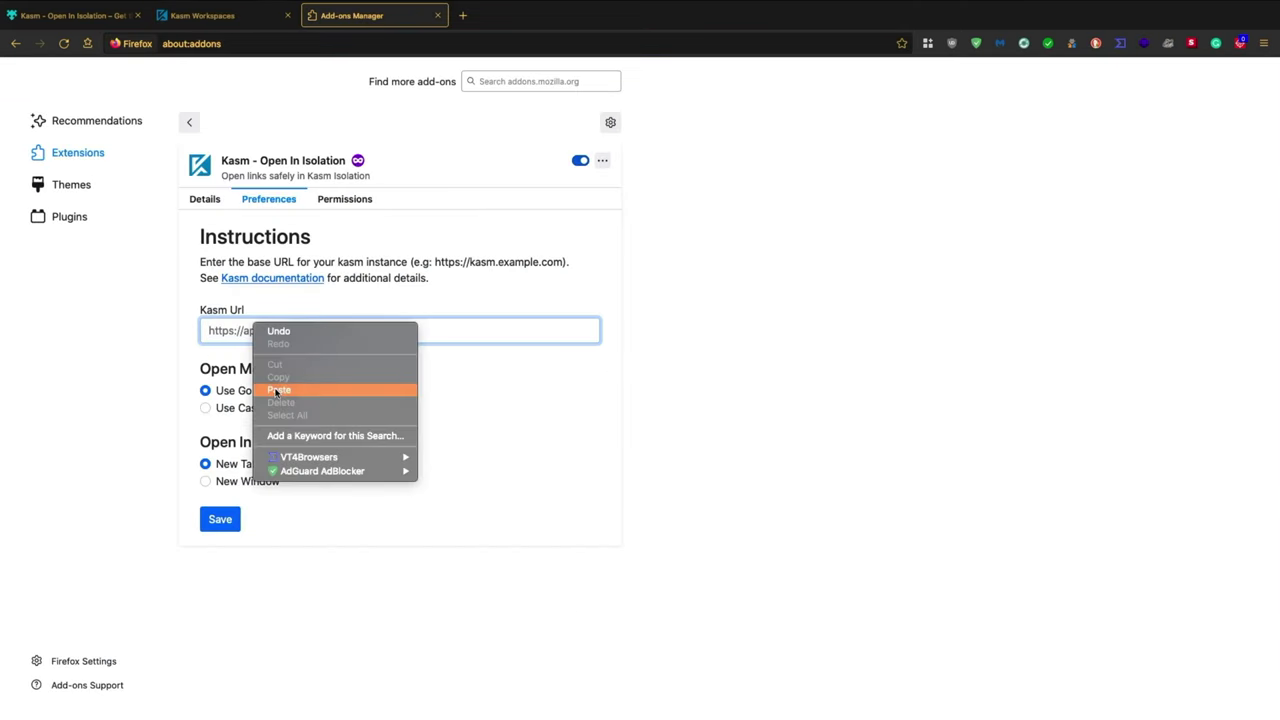
left_click(276, 390)
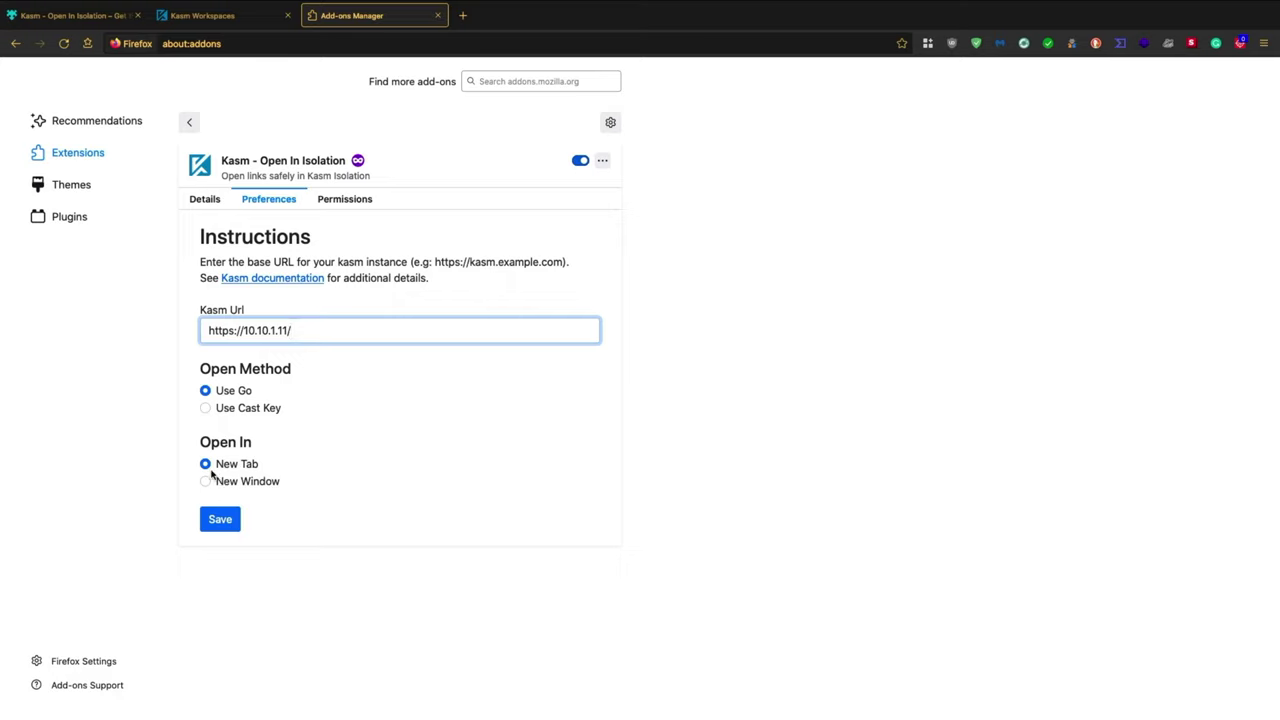
left_click(221, 521)
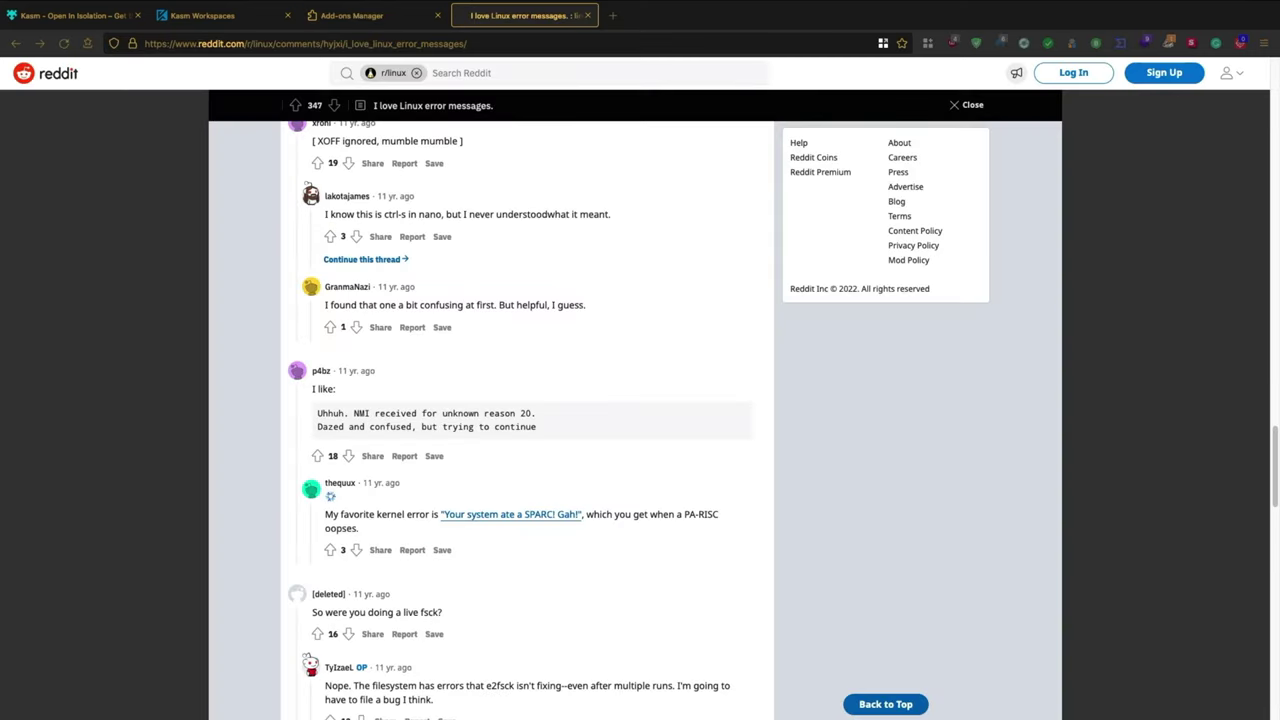
- Bring up the context menu on the 'Your system ate a SPARC! Gah!' link to reach Open link in Kasm
right_click(486, 520)
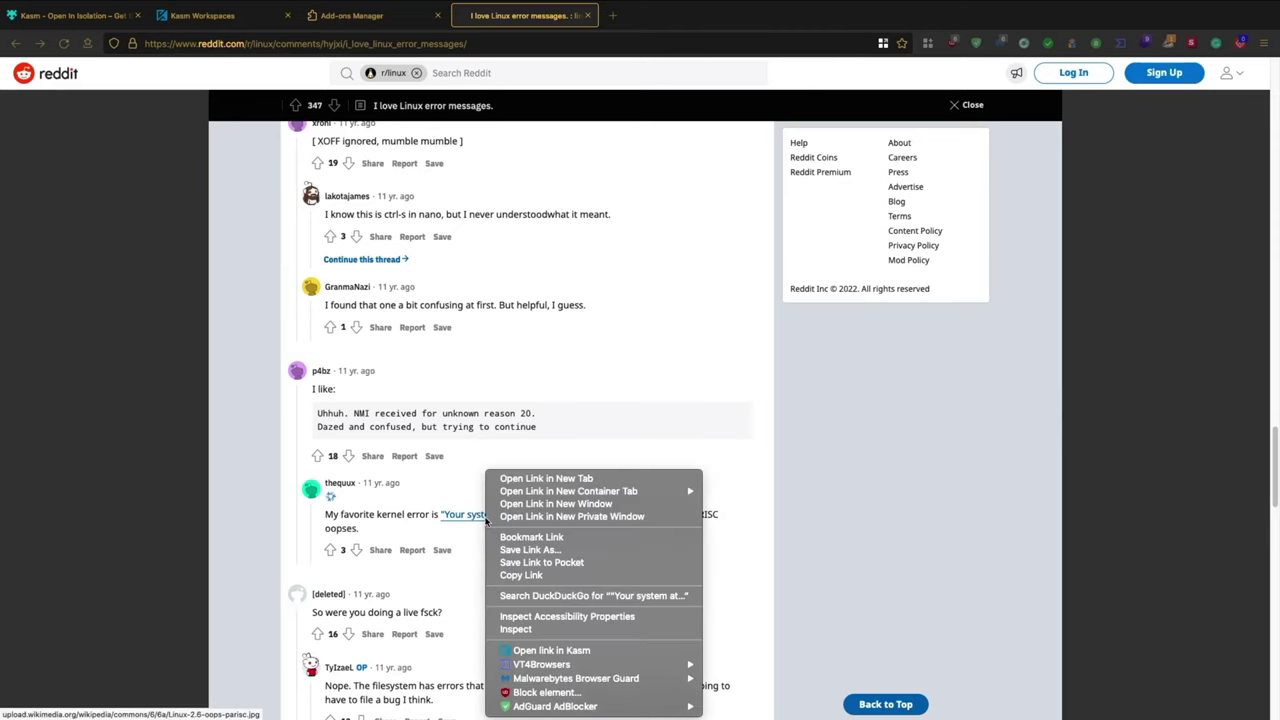